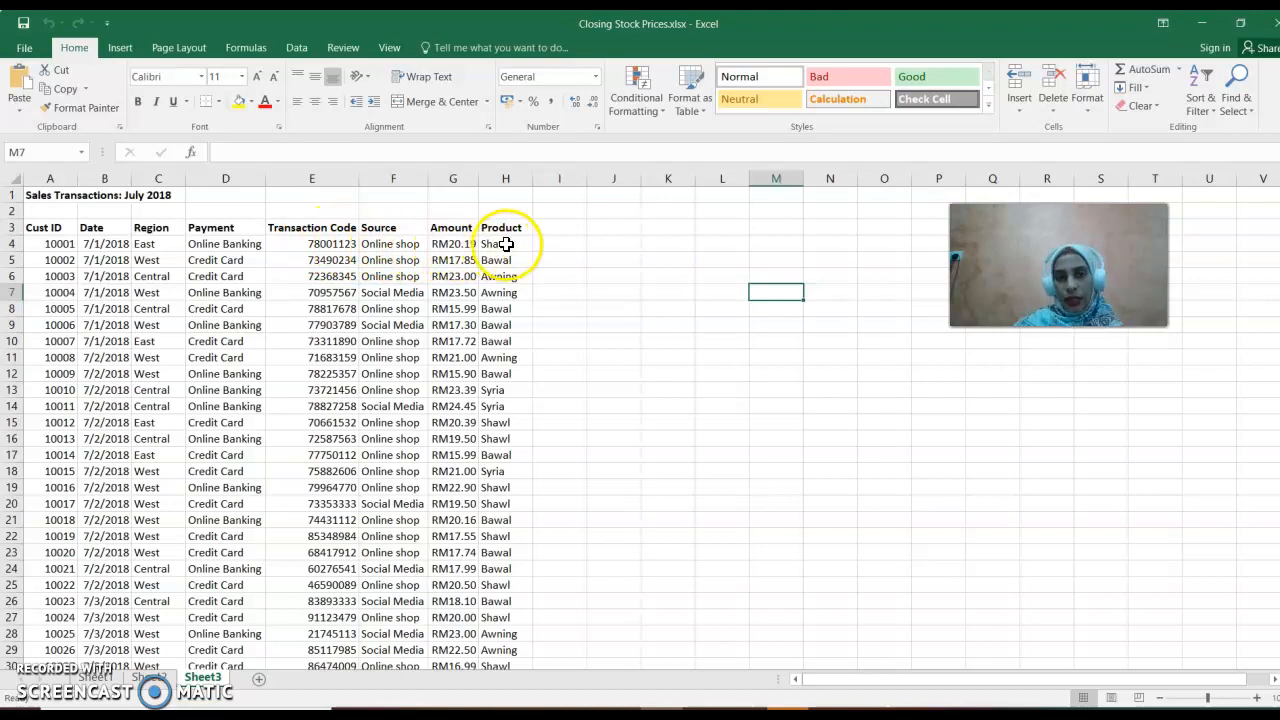
# Fit the width of the Date column in the sales transactions table to its contents
pyautogui.scroll(-3, 170, 320)
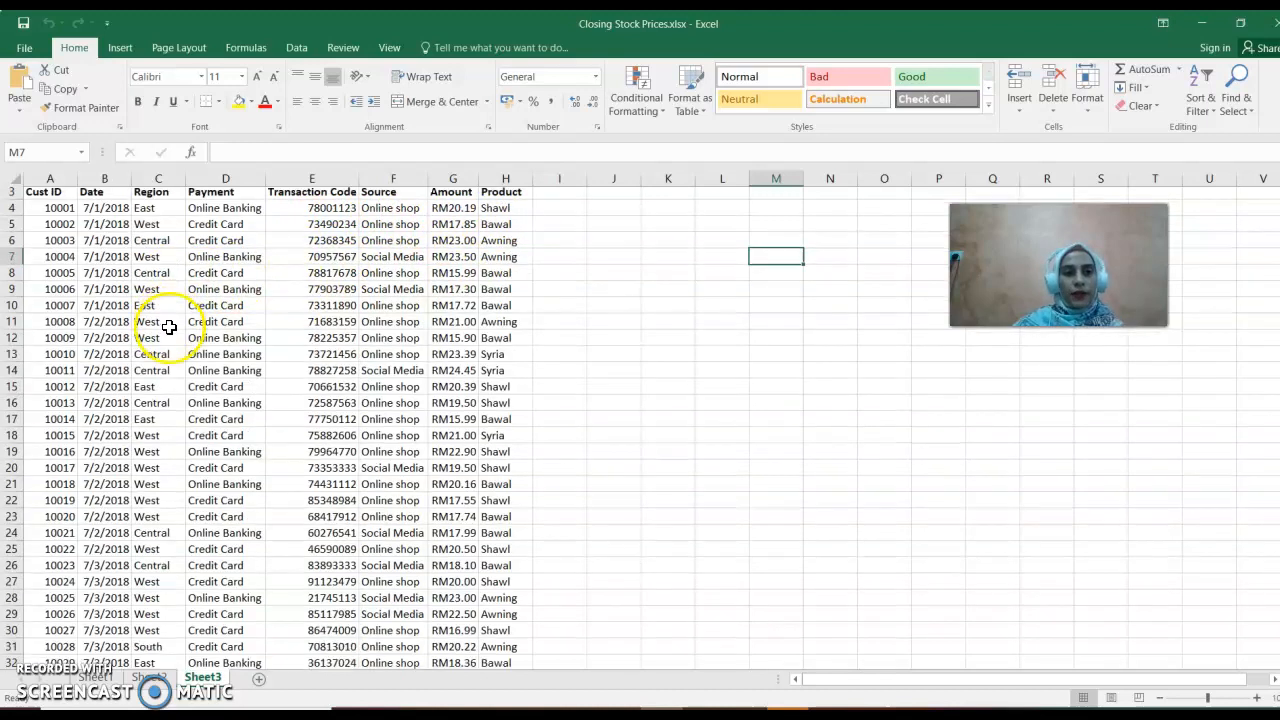
pyautogui.scroll(-20, 258, 430)
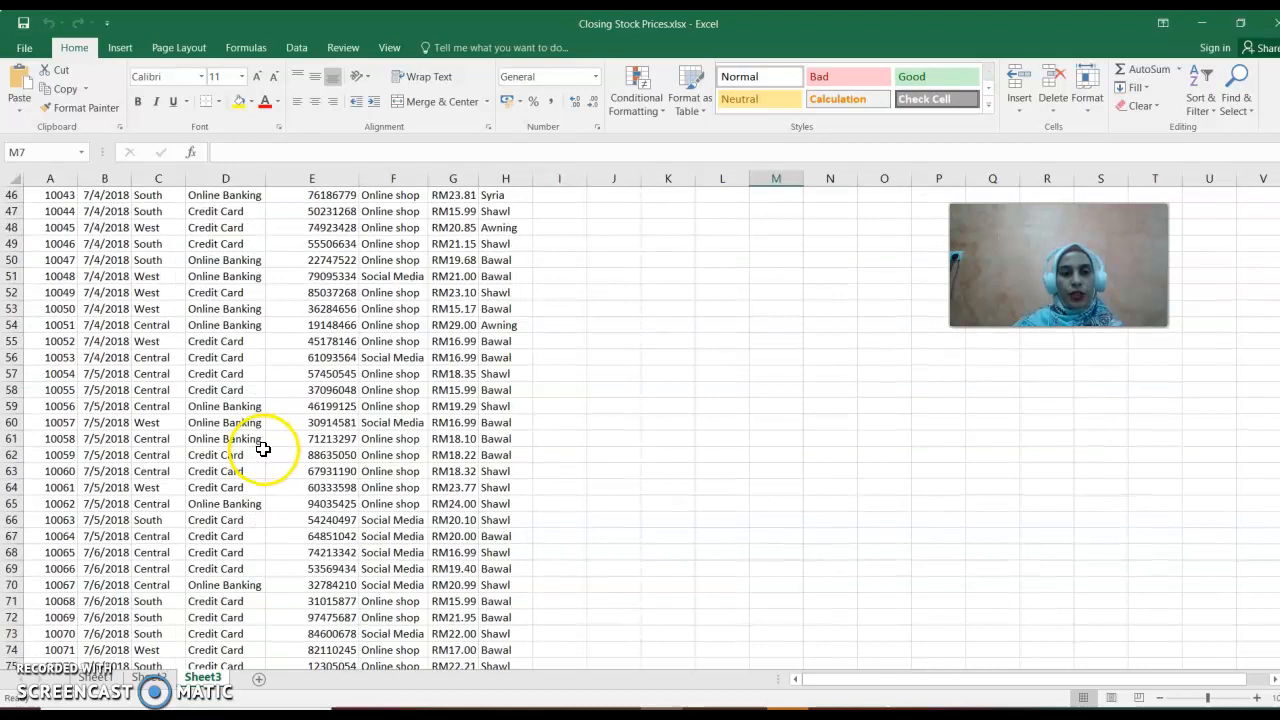
pyautogui.scroll(-20, 262, 450)
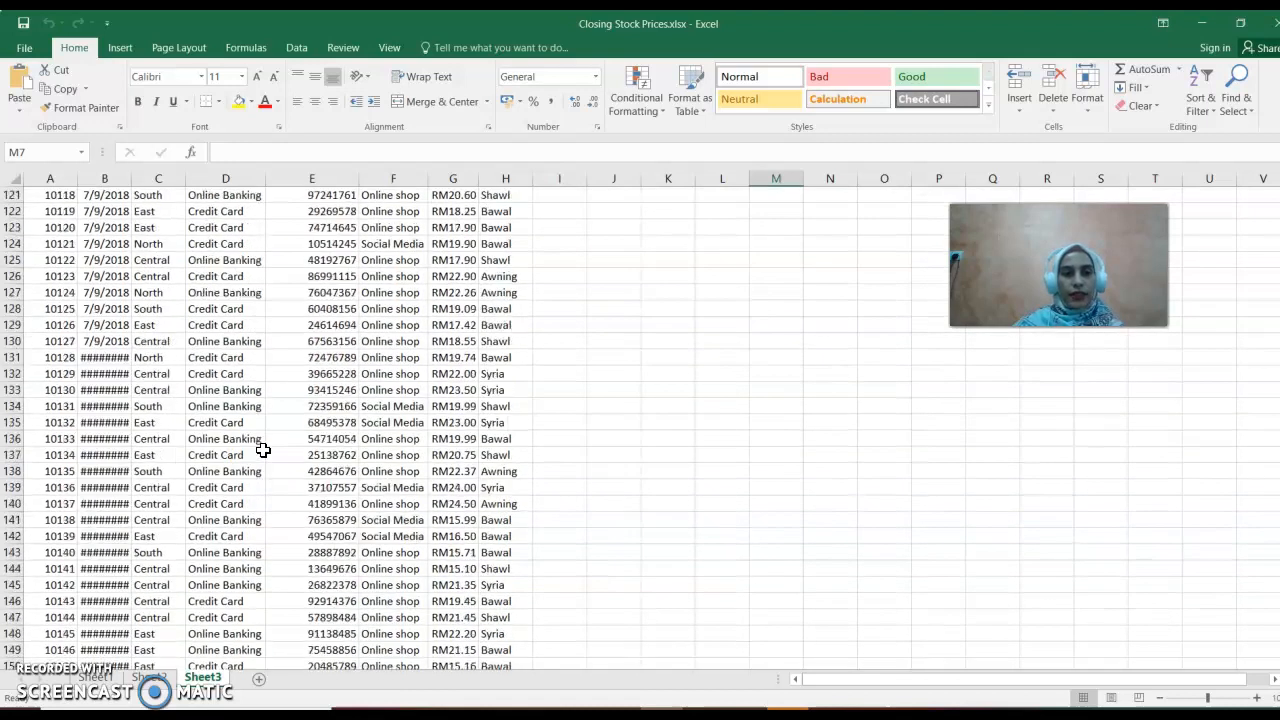
pyautogui.scroll(-7, 262, 490)
pyautogui.scroll(8, 262, 505)
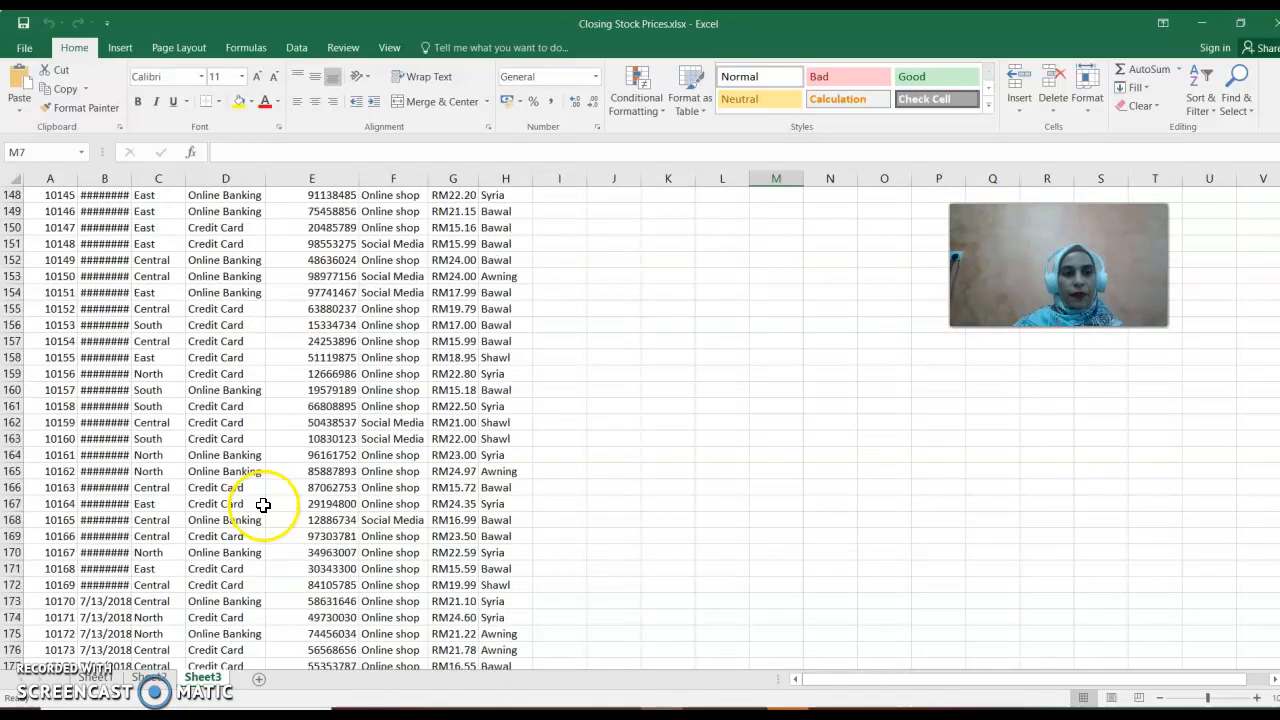
pyautogui.doubleClick(131, 183)
# Look through the July 2018 sales transactions and return to the header row of the table
pyautogui.scroll(-8, 405, 470)
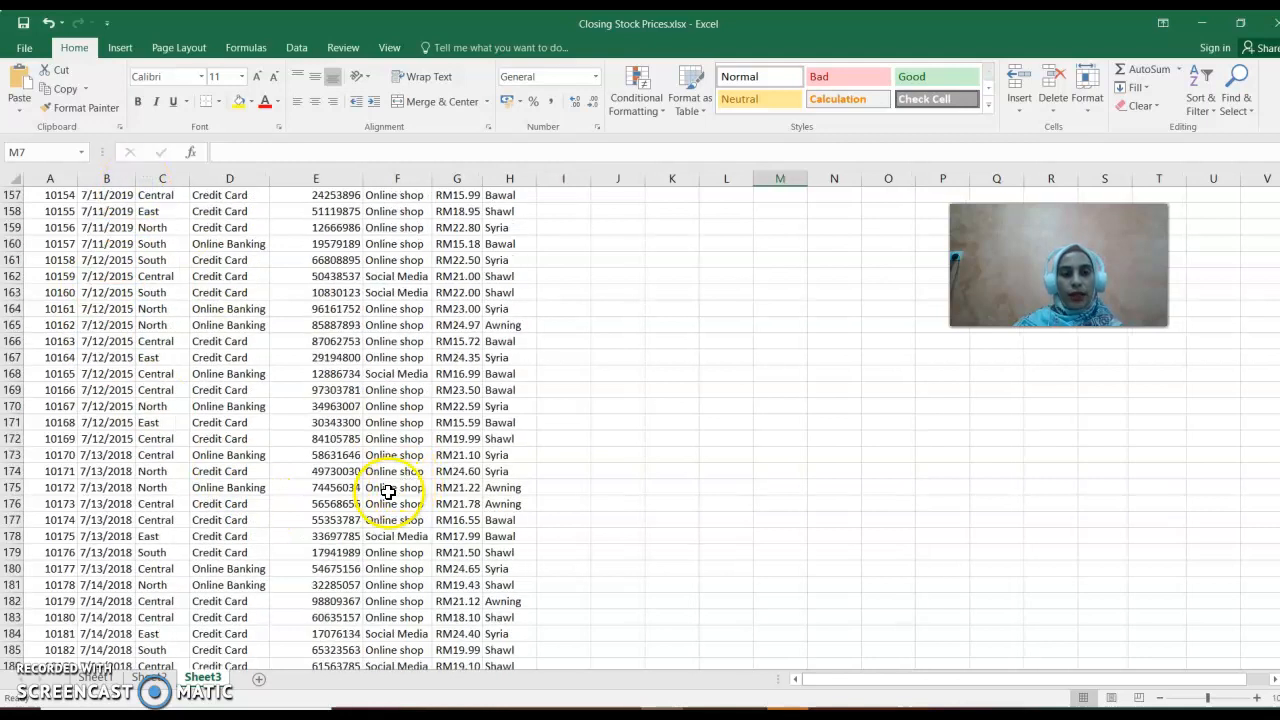
pyautogui.scroll(-16, 388, 490)
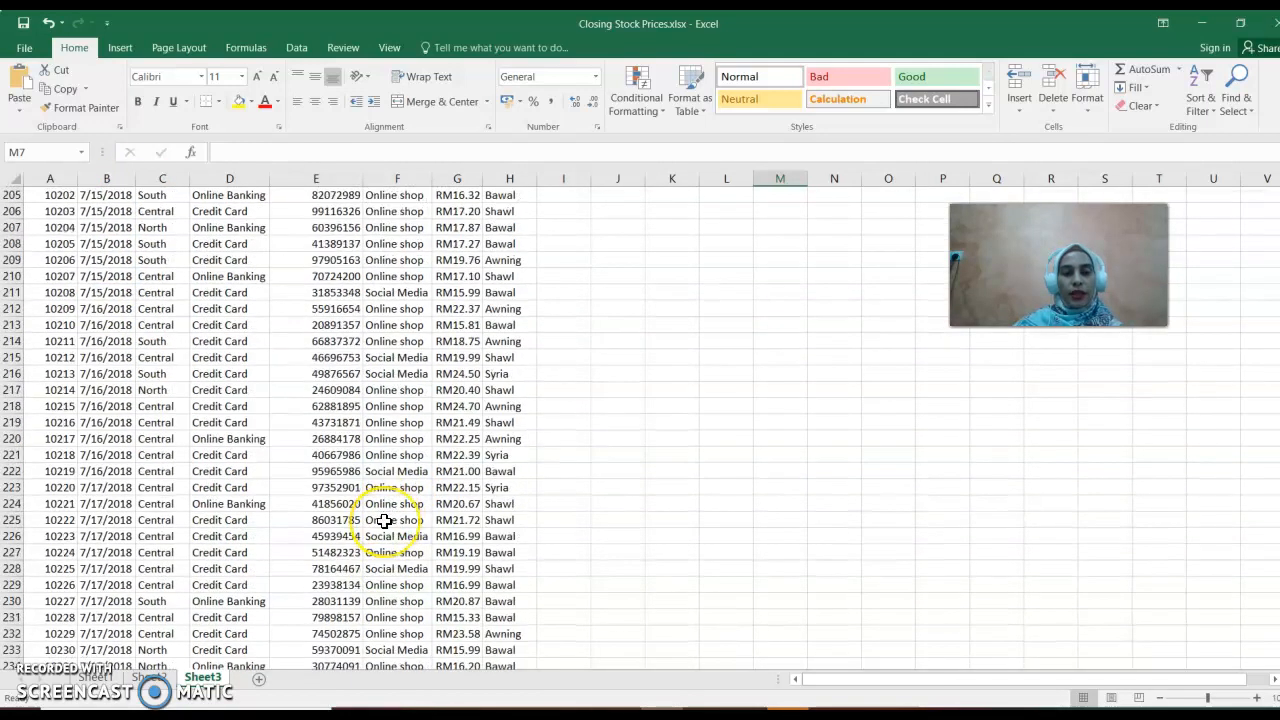
pyautogui.scroll(-12, 384, 521)
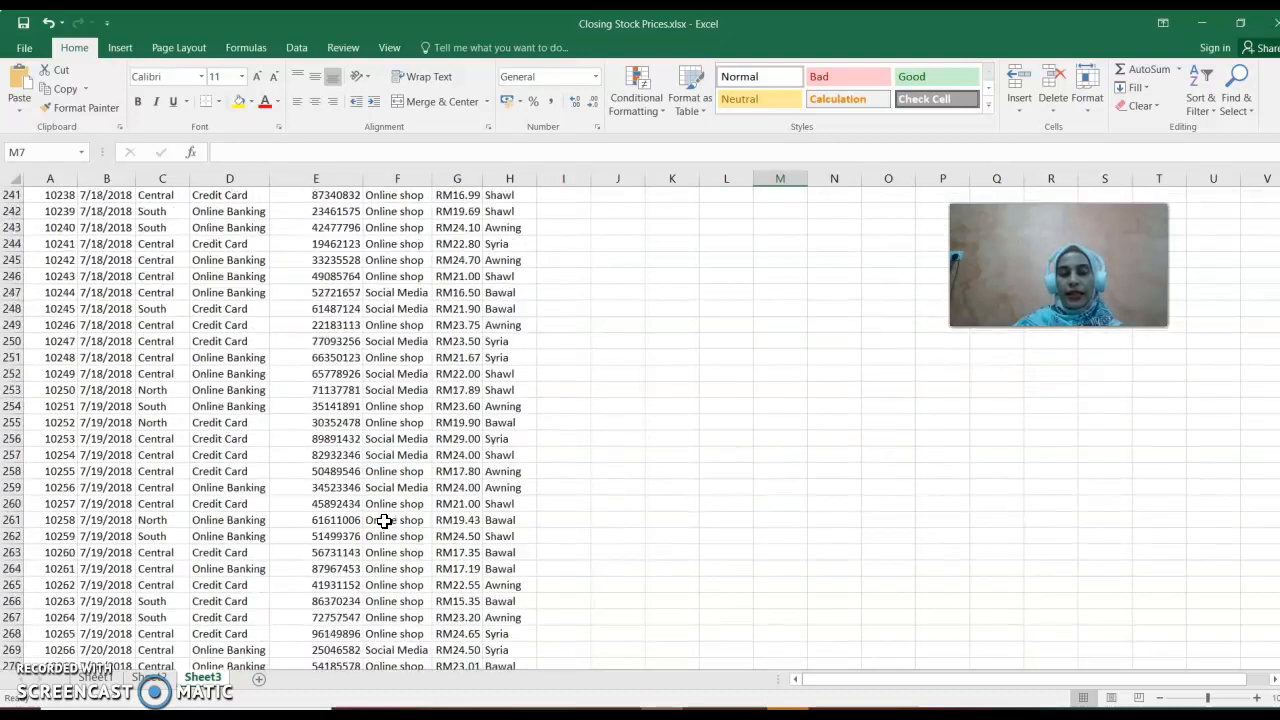
pyautogui.scroll(-4, 384, 521)
pyautogui.scroll(9, 384, 521)
pyautogui.scroll(20, 384, 521)
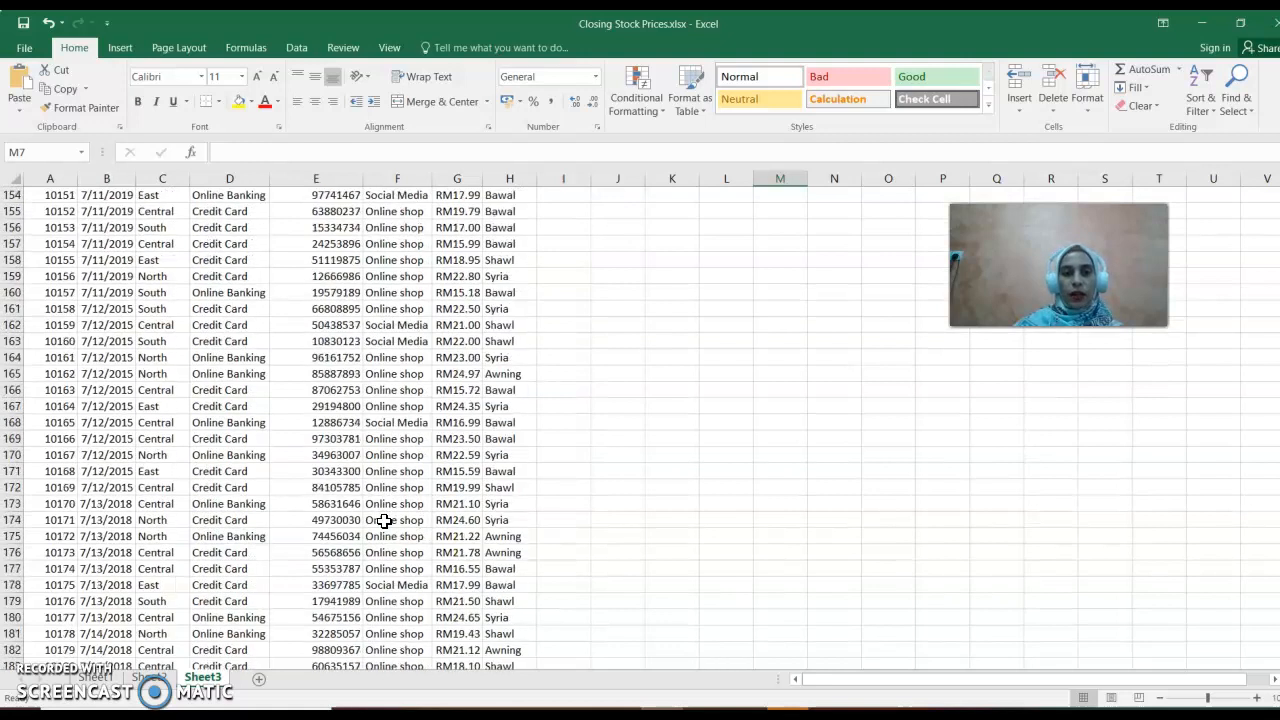
pyautogui.scroll(20, 384, 521)
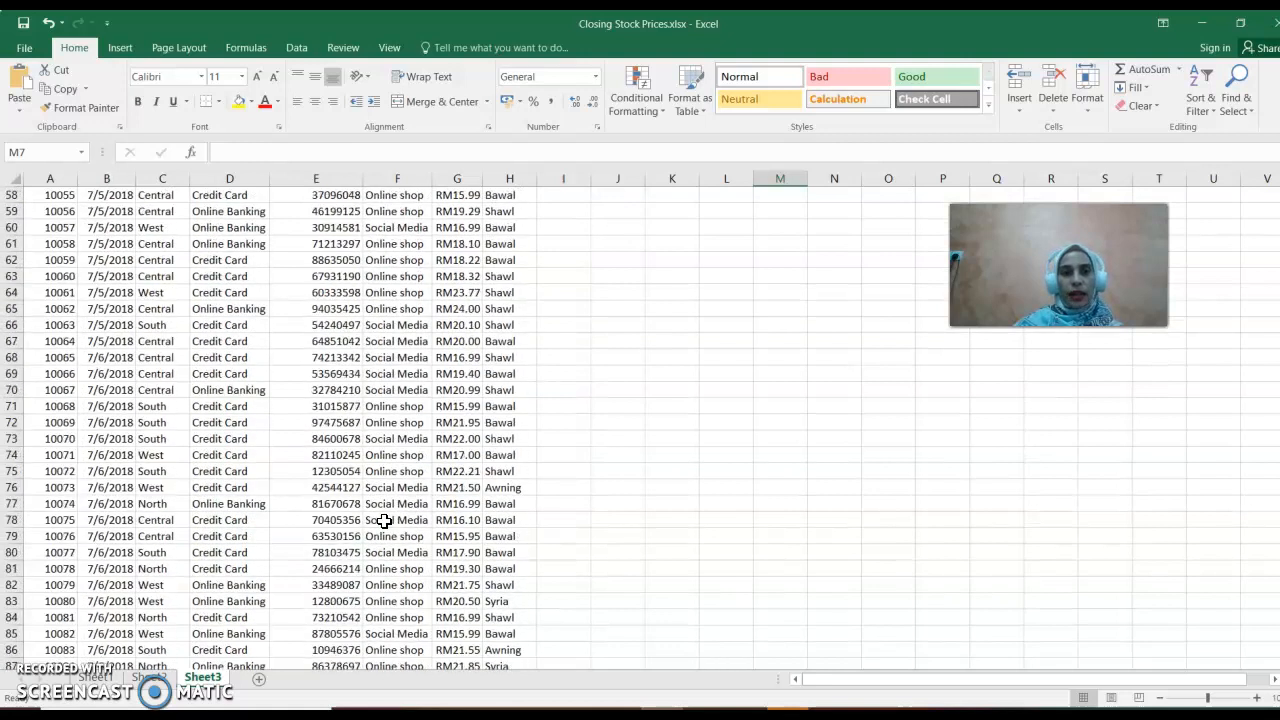
pyautogui.scroll(19, 384, 521)
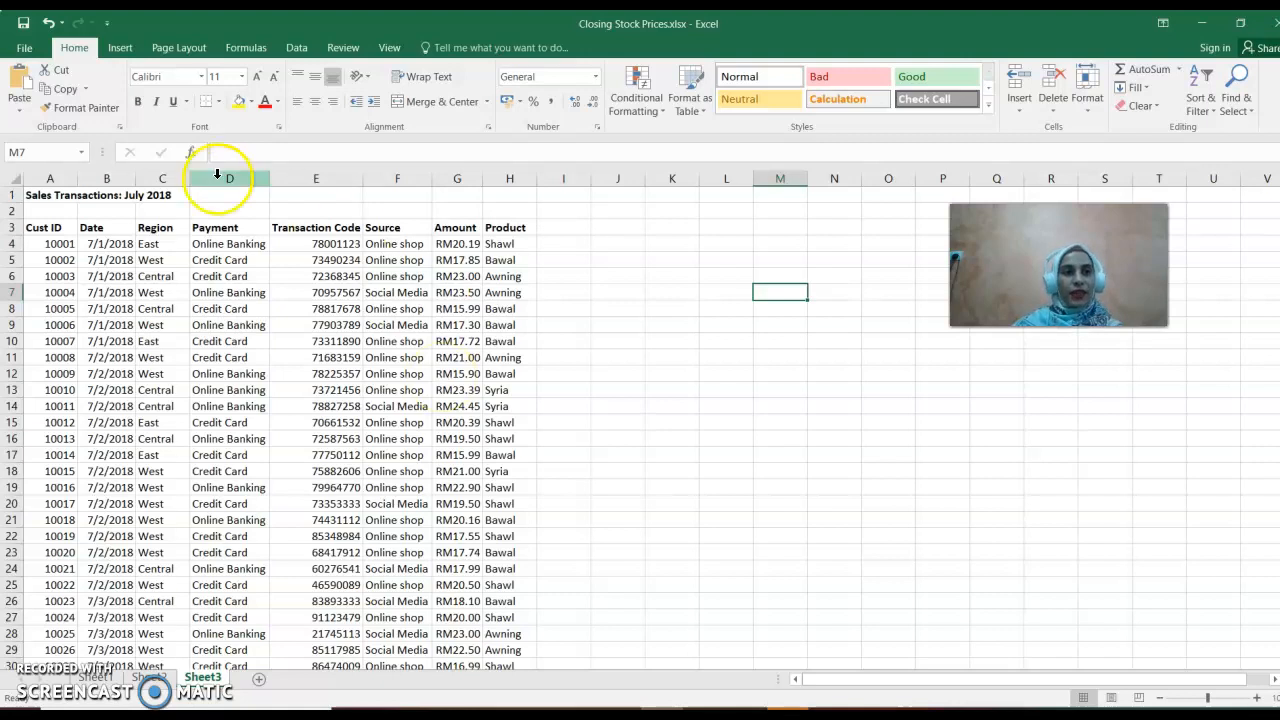
# Create a PivotTable from the range Sheet3!$A$3:$H$475, placed on a new worksheet
pyautogui.click(121, 48)
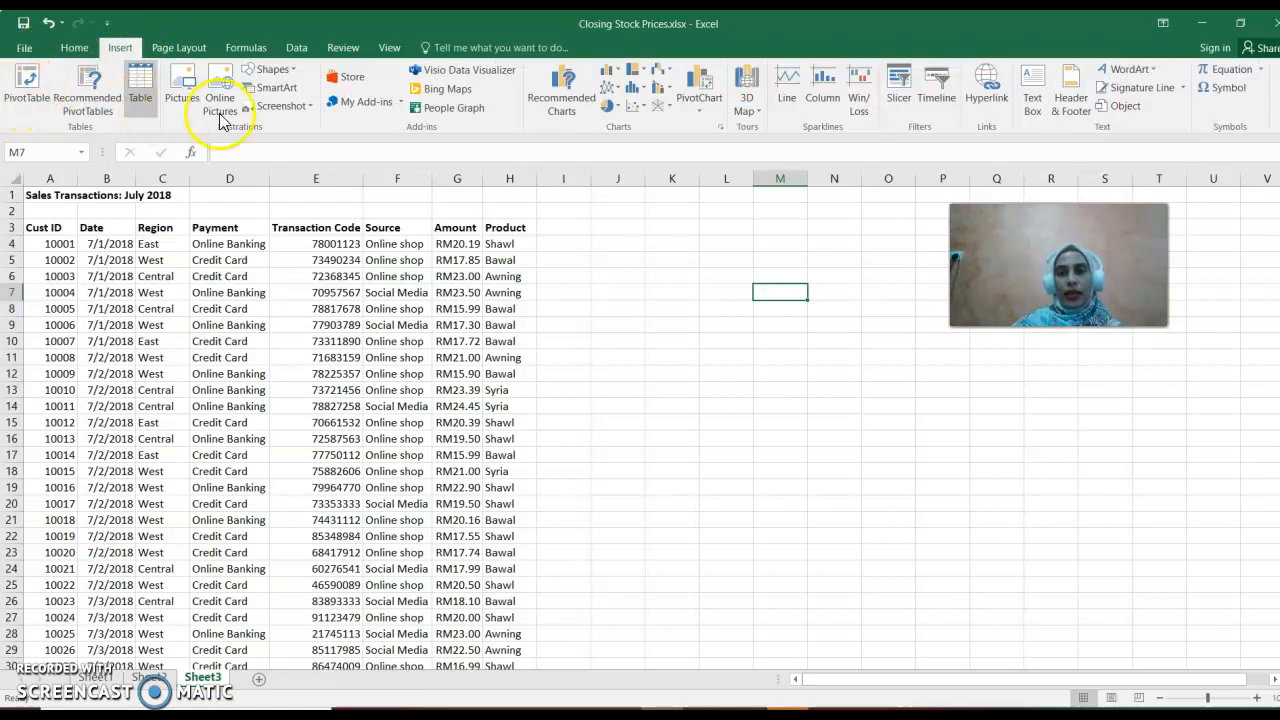
pyautogui.click(26, 102)
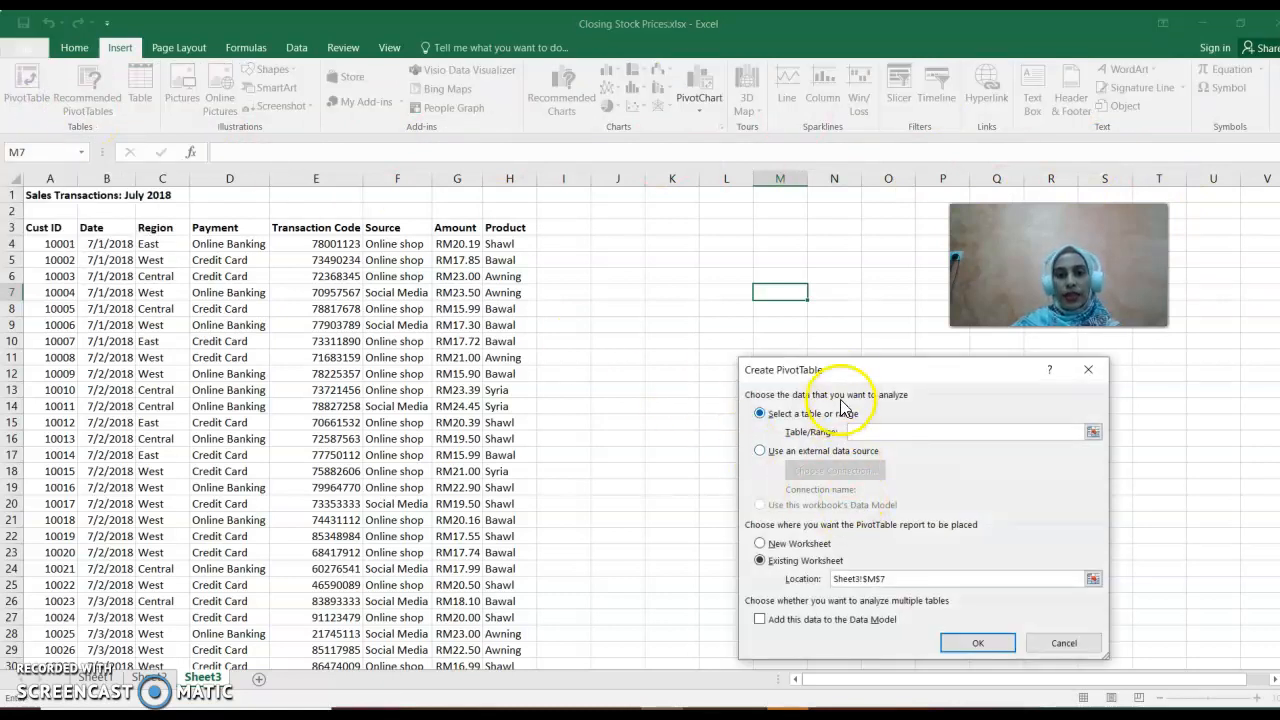
pyautogui.moveTo(850, 372); pyautogui.dragTo(830, 322)
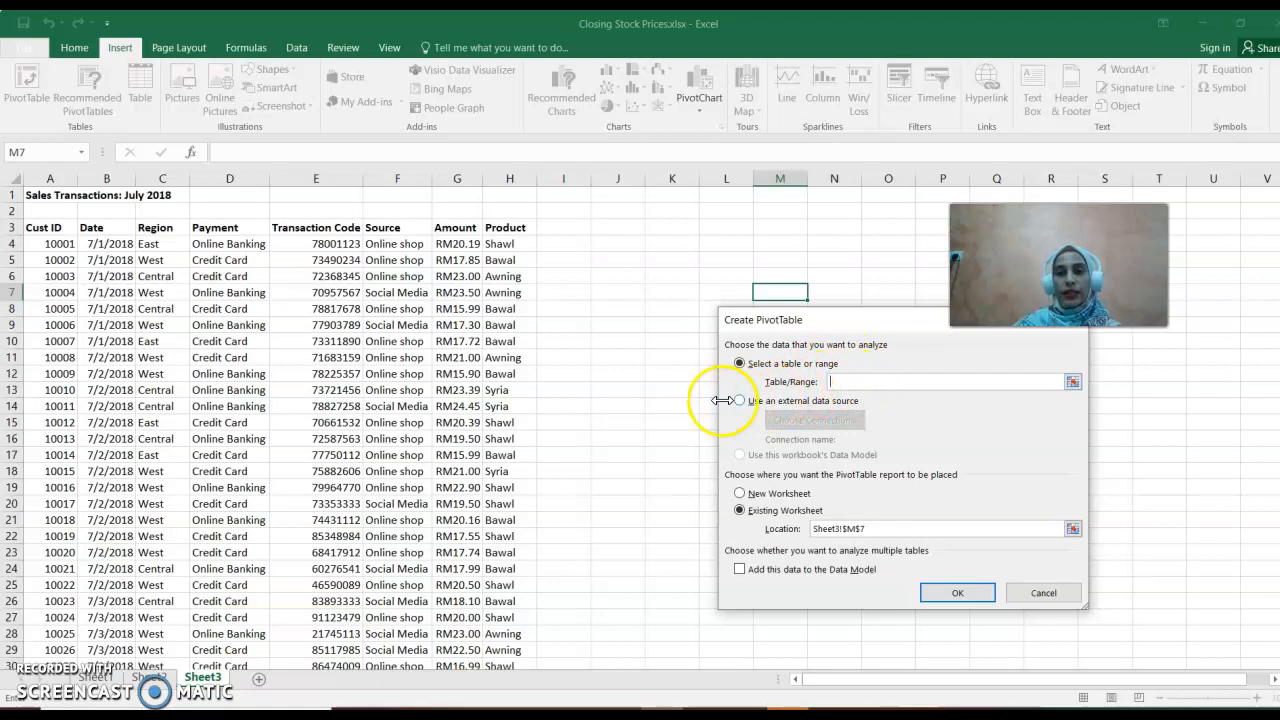
pyautogui.moveTo(60, 232); pyautogui.dragTo(515, 591)
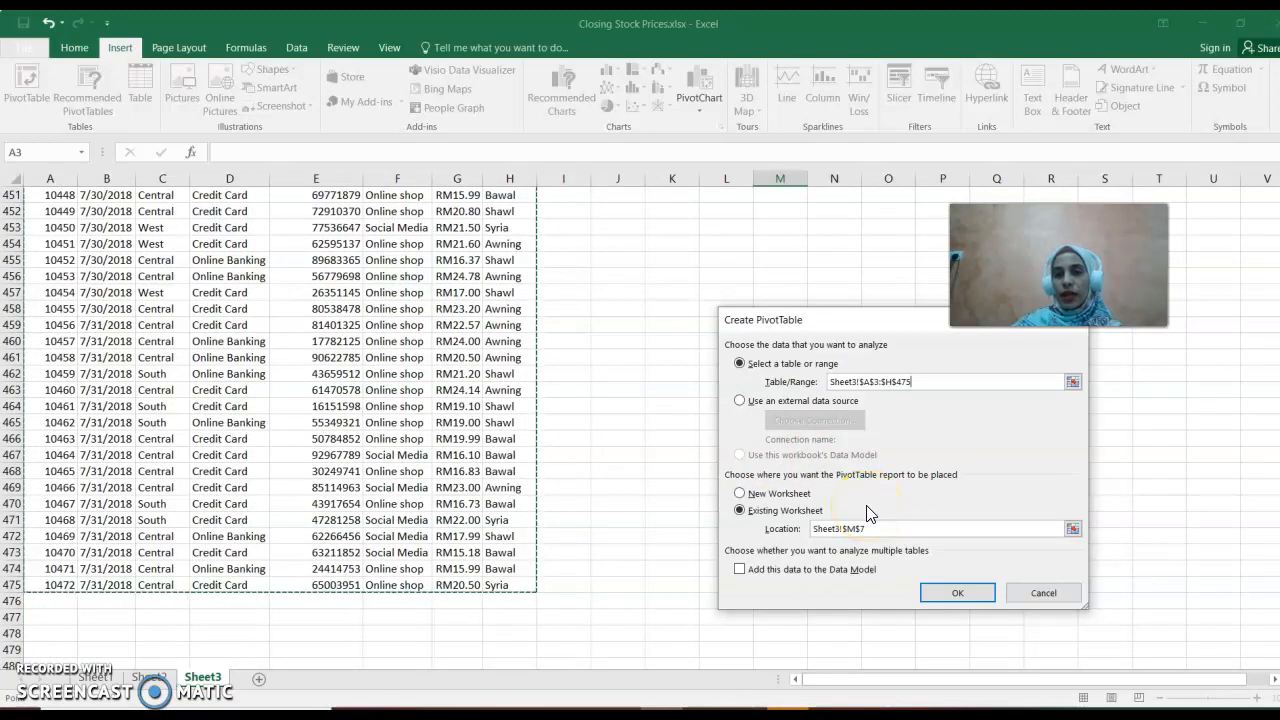
pyautogui.click(740, 494)
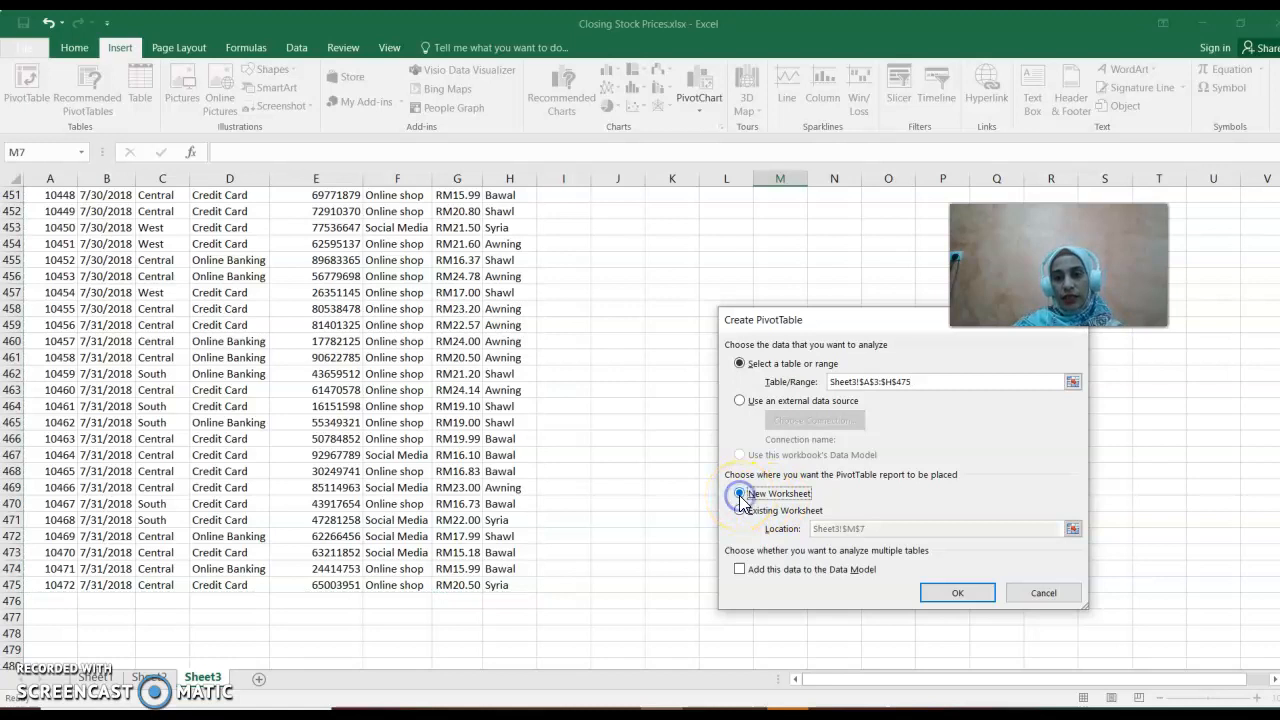
pyautogui.click(944, 596)
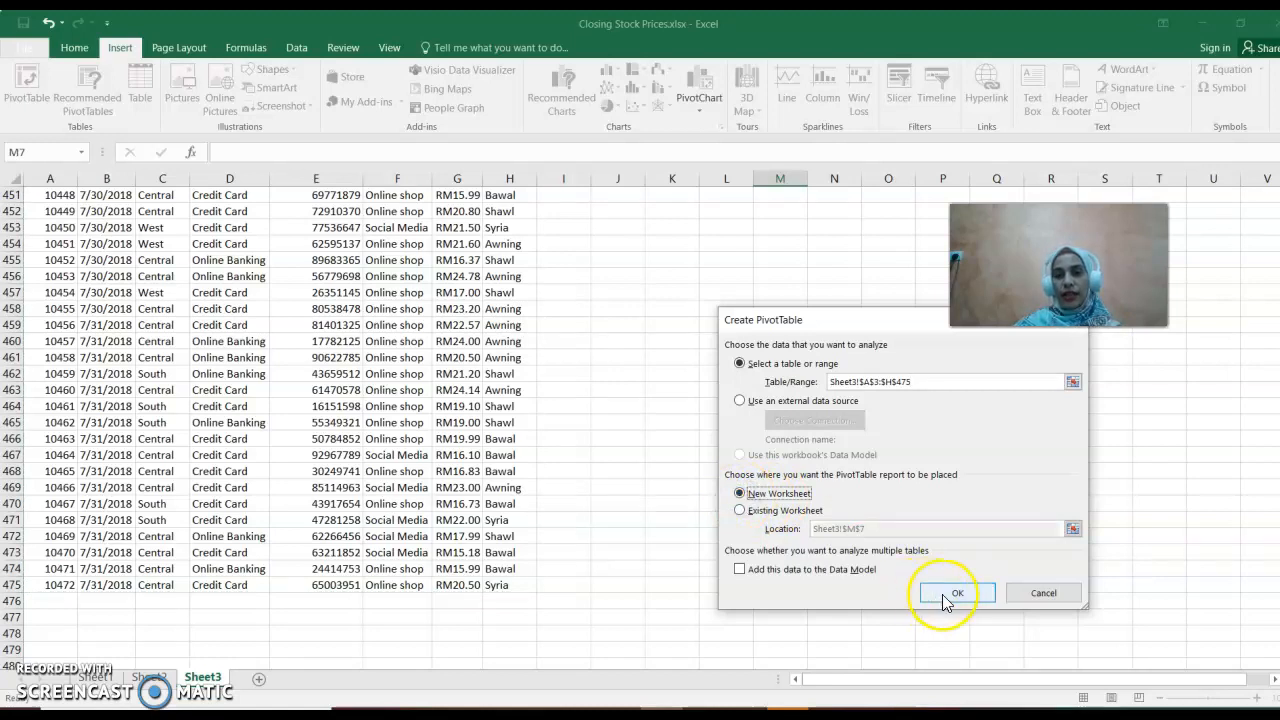
pyautogui.click(944, 596)
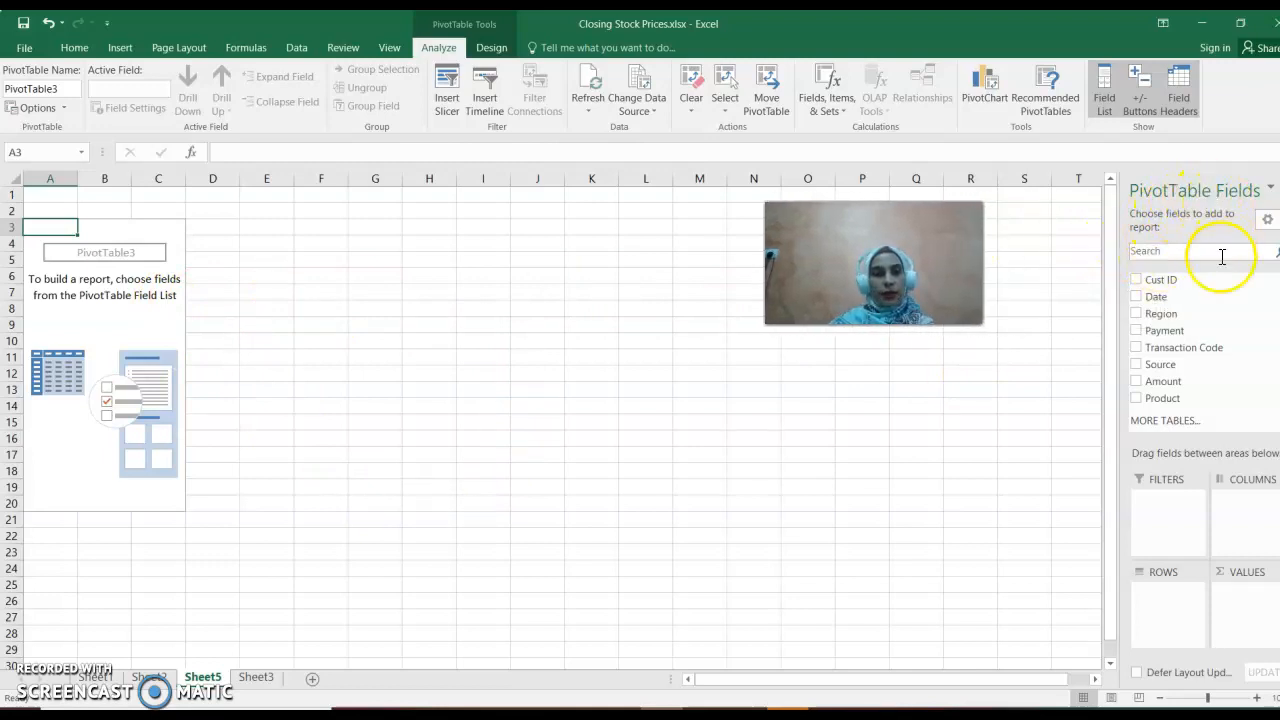
# Add the Source and Product fields to the PivotTable's rows and remove Source again, keeping only Product
pyautogui.click(1183, 318)
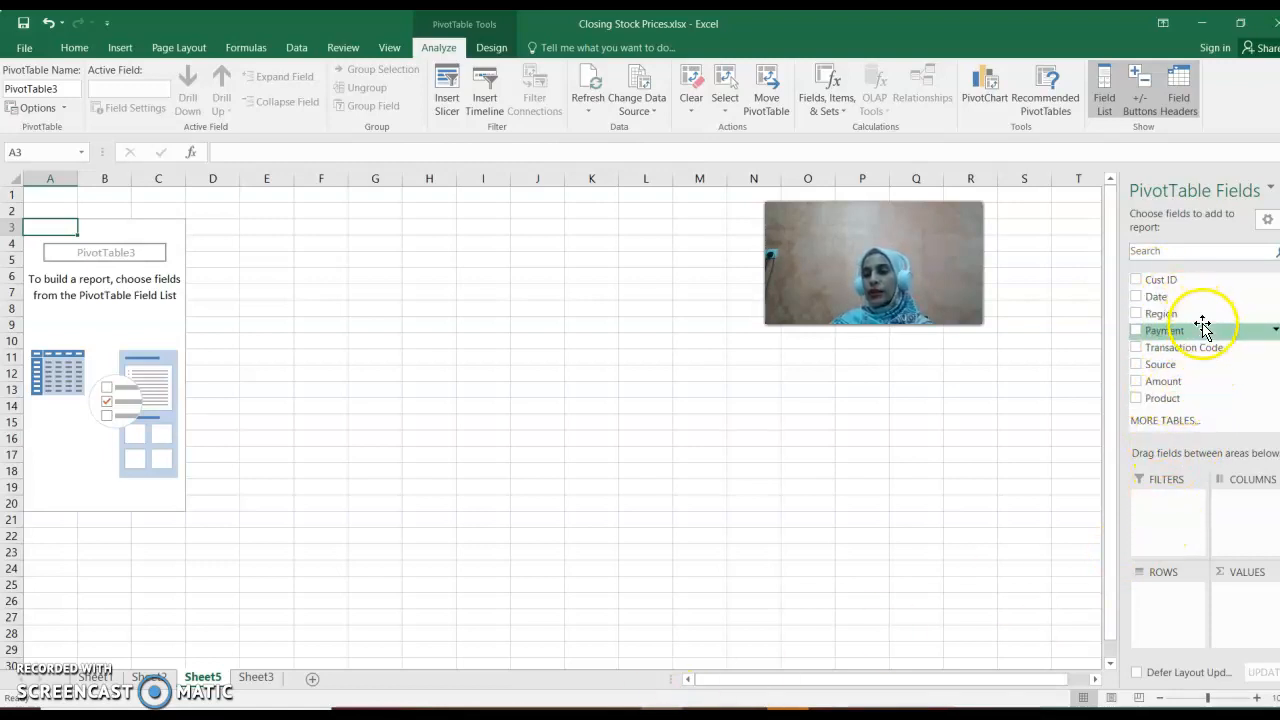
pyautogui.click(1140, 366)
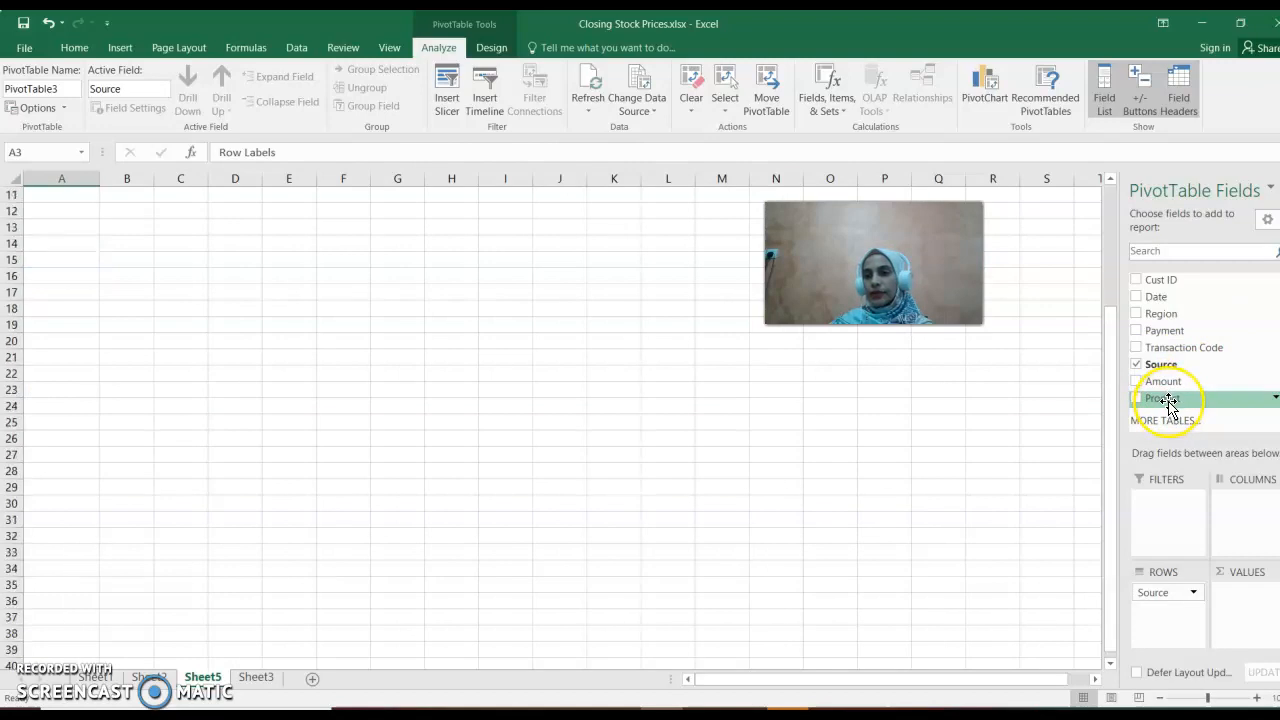
pyautogui.scroll(2, 1169, 403)
pyautogui.click(1141, 399)
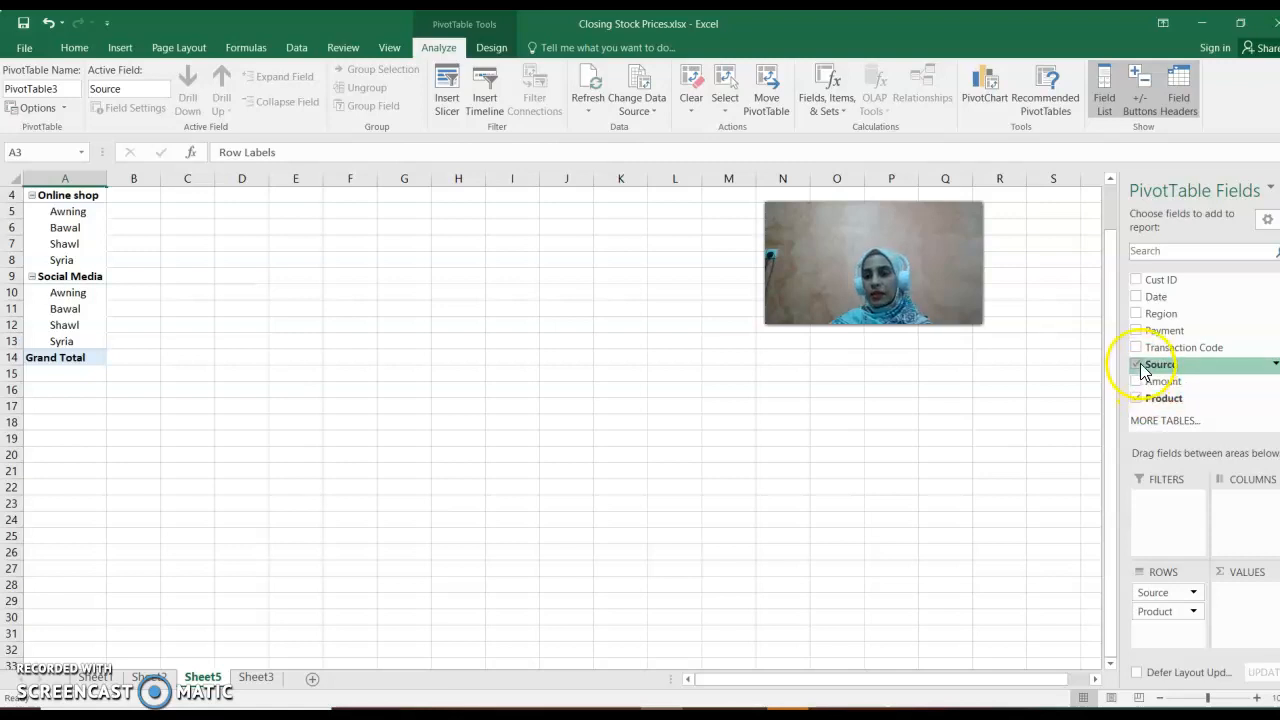
pyautogui.click(1141, 366)
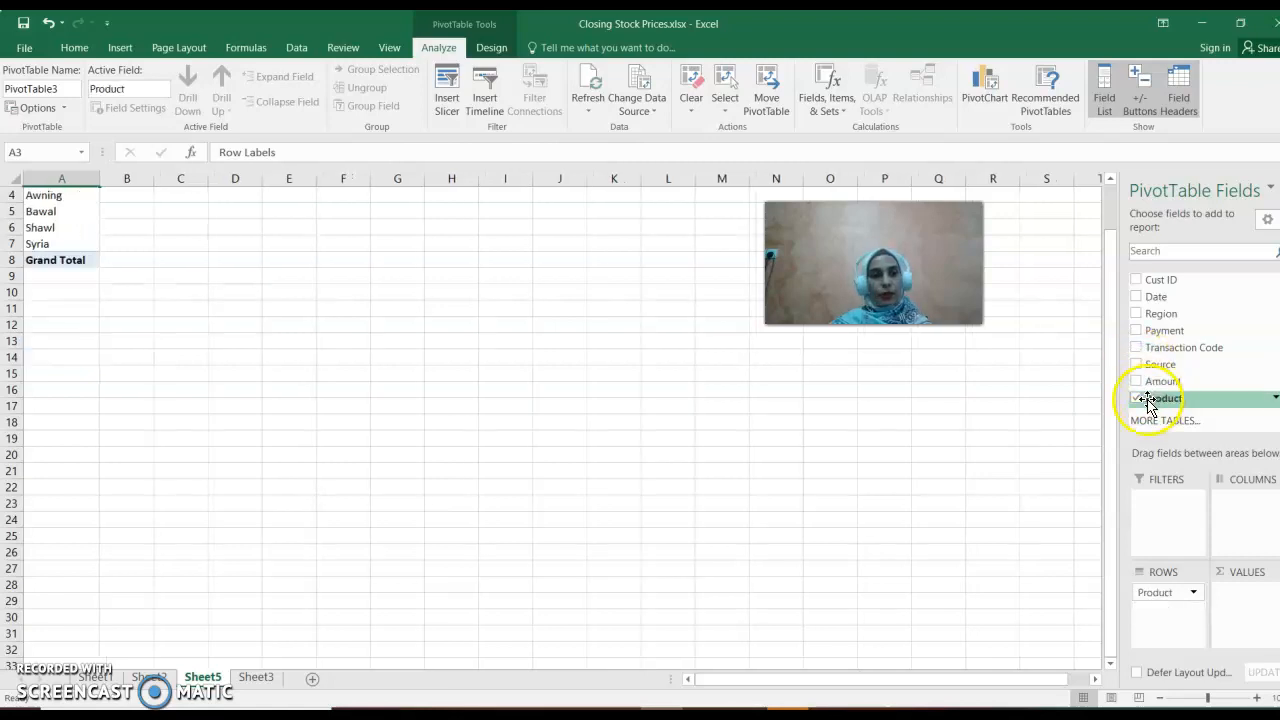
pyautogui.scroll(1, 287, 490)
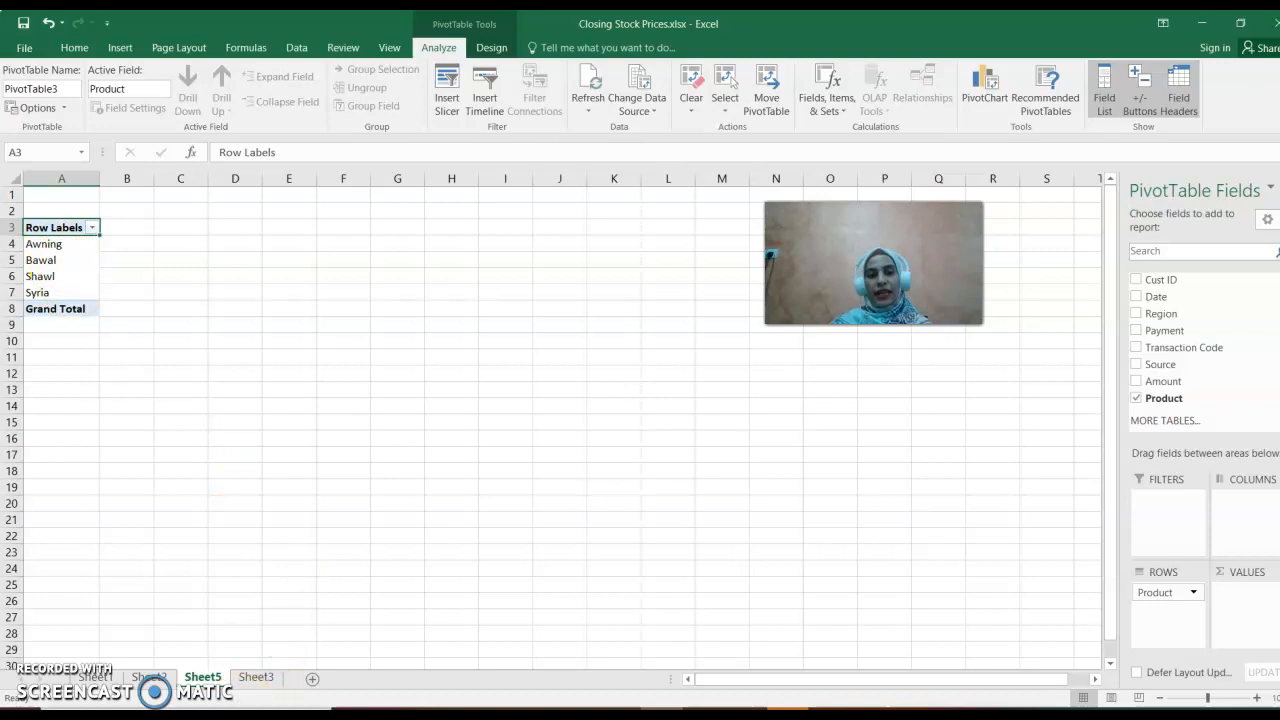
# Examine the Product entries of the source transactions on Sheet3, from the last records up to the header row
pyautogui.click(258, 678)
pyautogui.scroll(14, 285, 585)
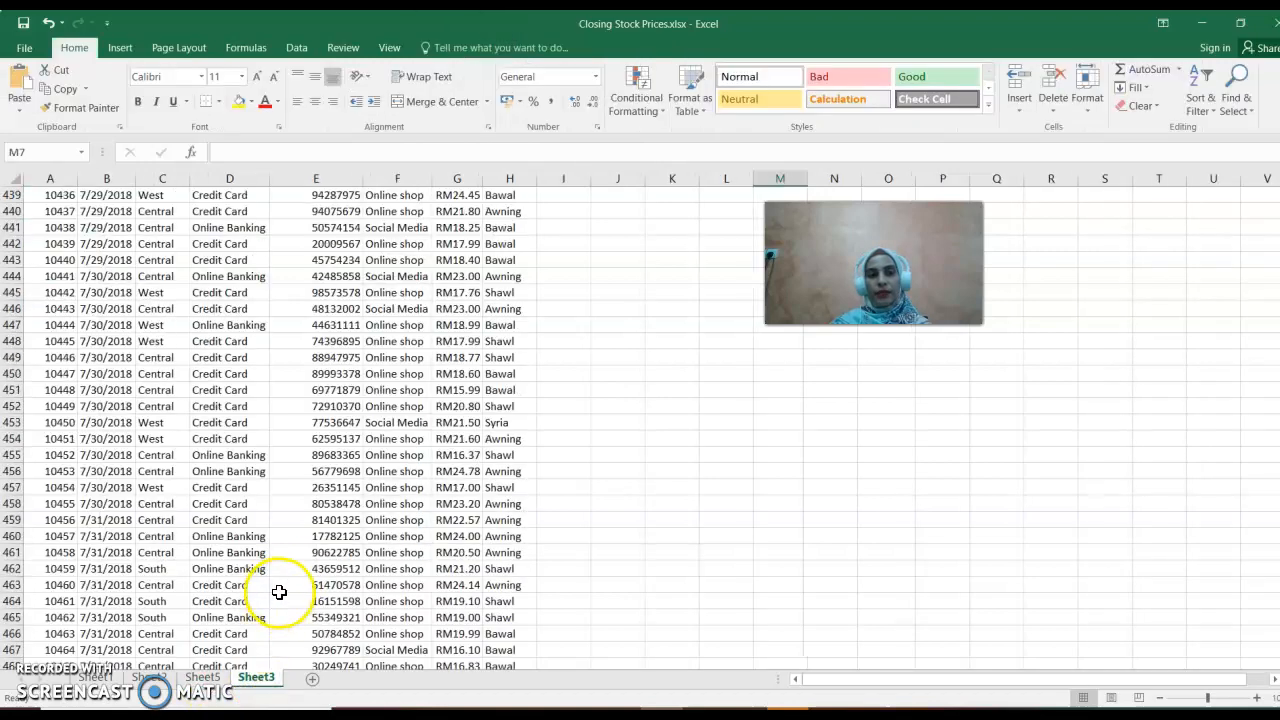
pyautogui.scroll(20, 313, 558)
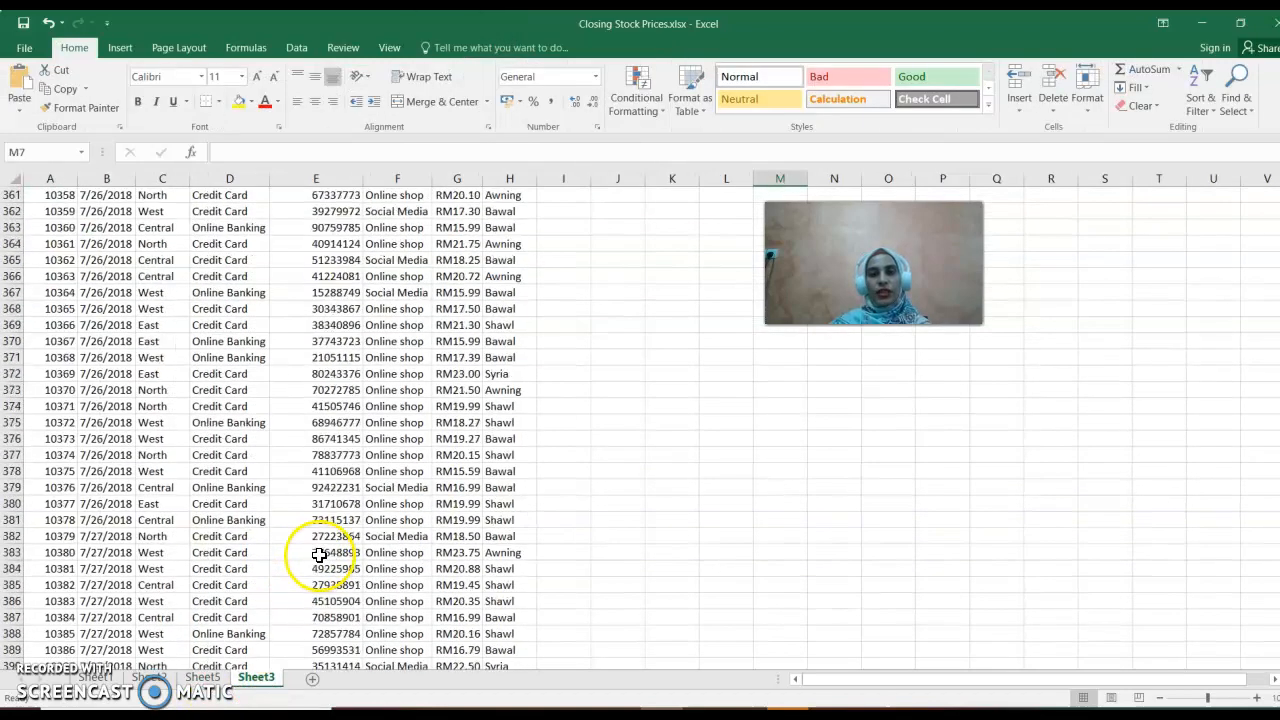
pyautogui.scroll(20, 334, 543)
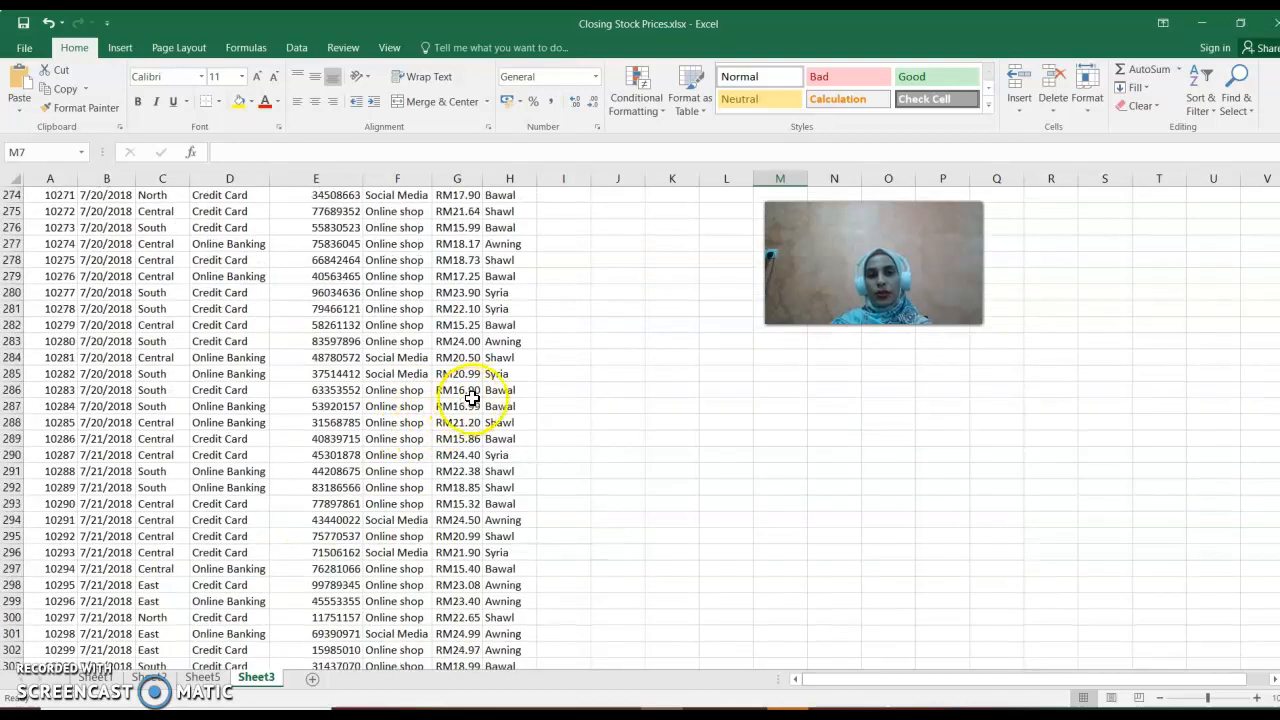
pyautogui.scroll(16, 505, 290)
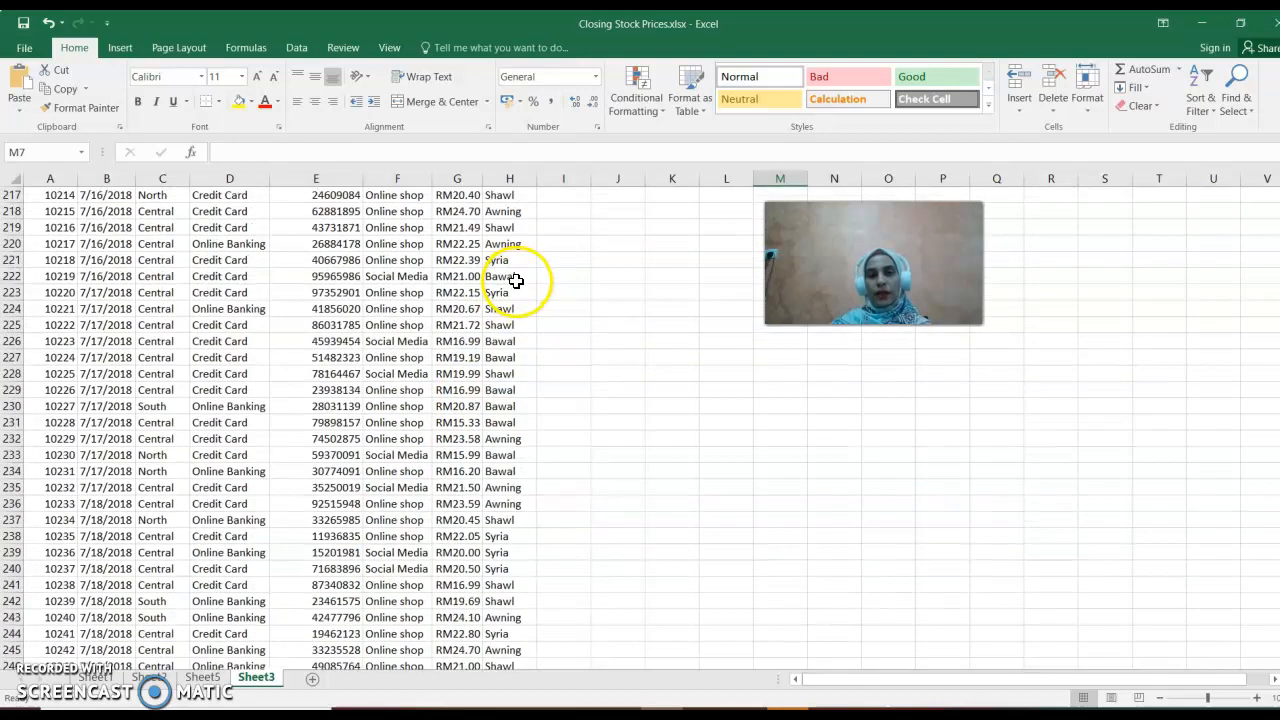
pyautogui.scroll(13, 499, 270)
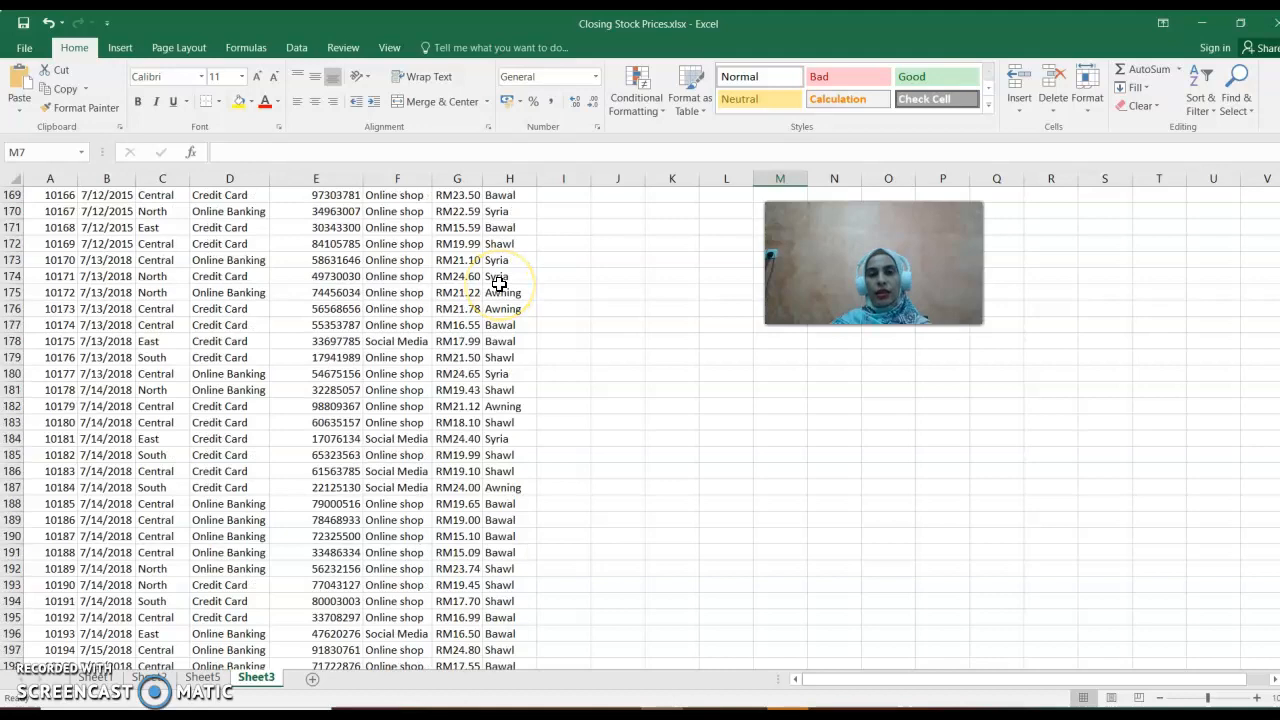
pyautogui.scroll(19, 499, 285)
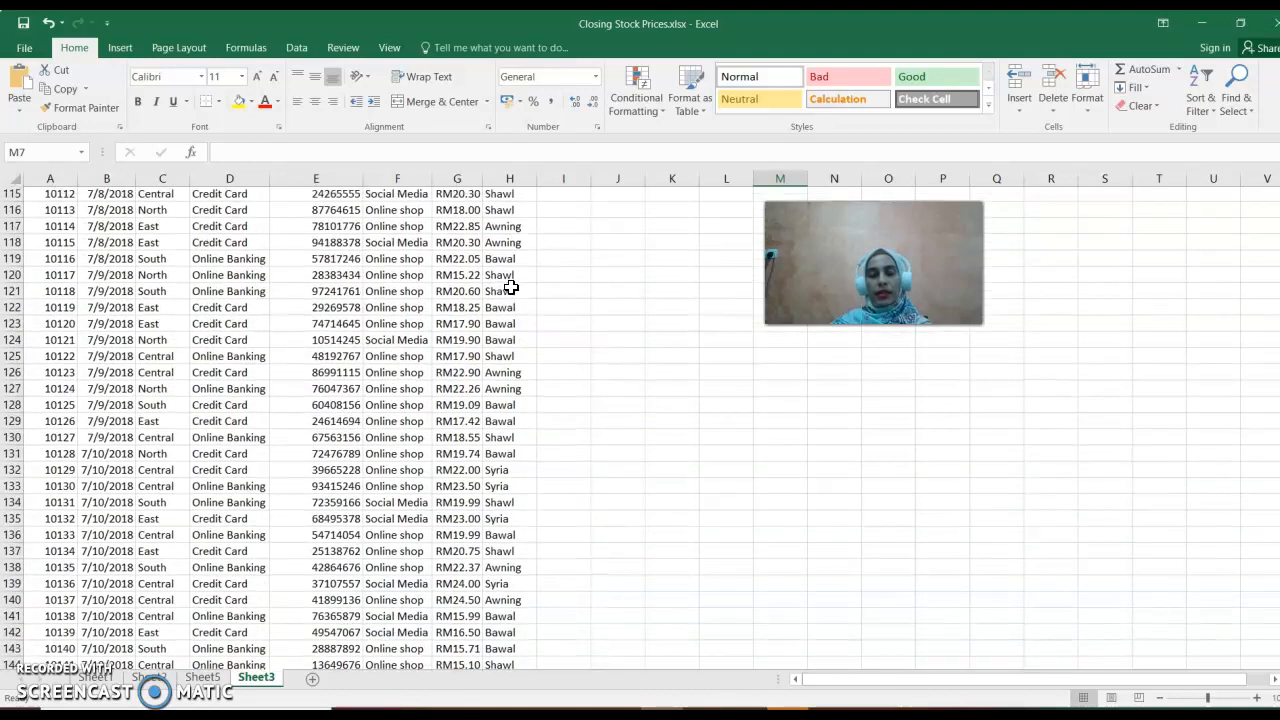
pyautogui.scroll(18, 510, 288)
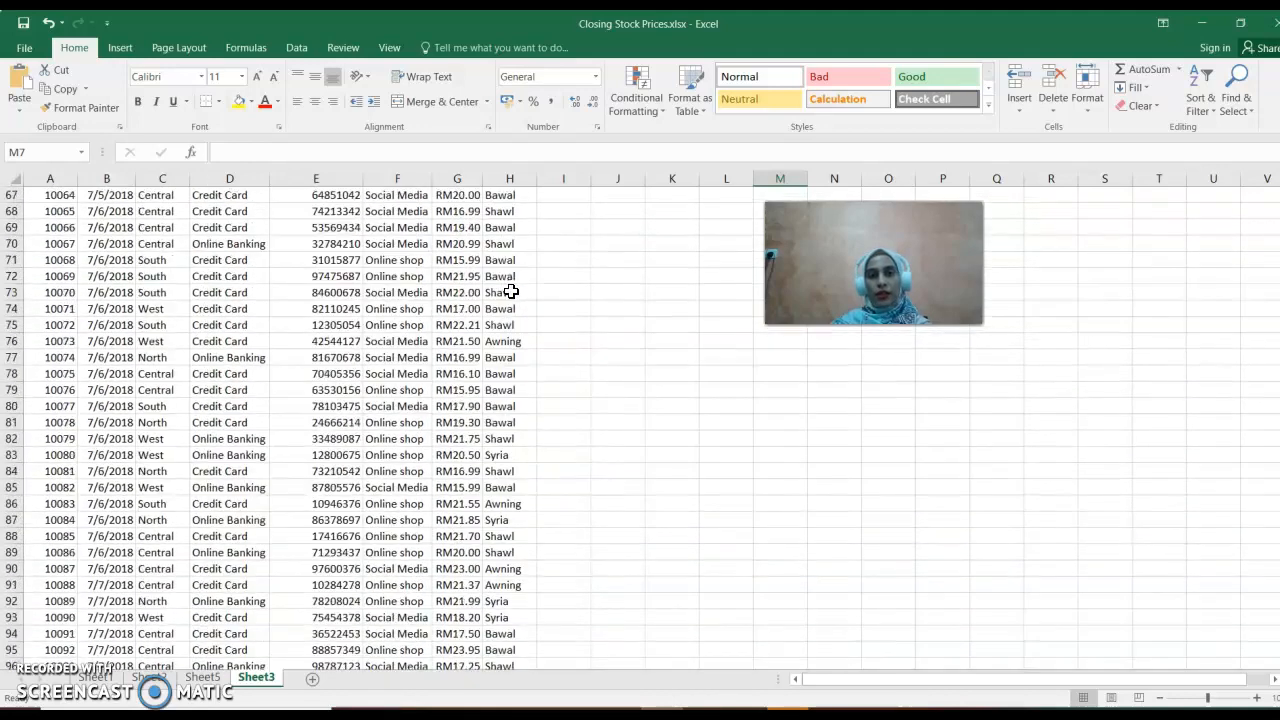
pyautogui.scroll(12, 510, 290)
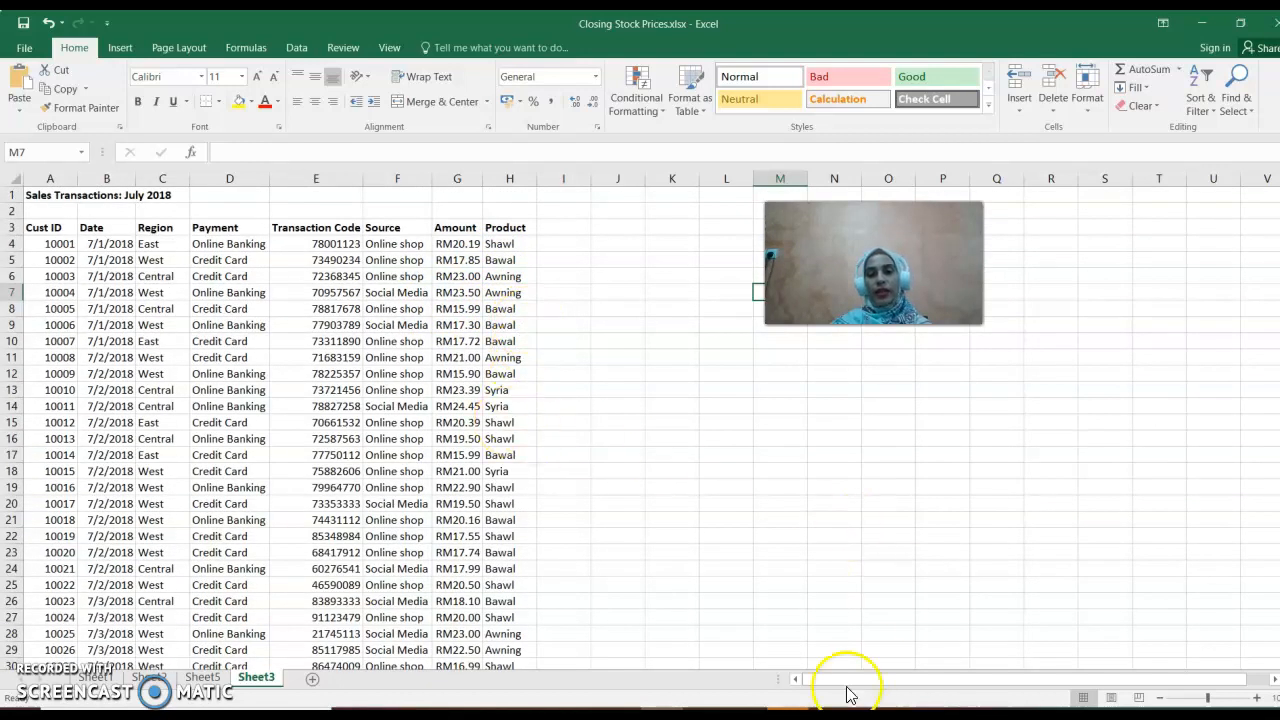
# Return to the PivotTable on Sheet5 and add the Amount field as summed values for each product
pyautogui.click(202, 677)
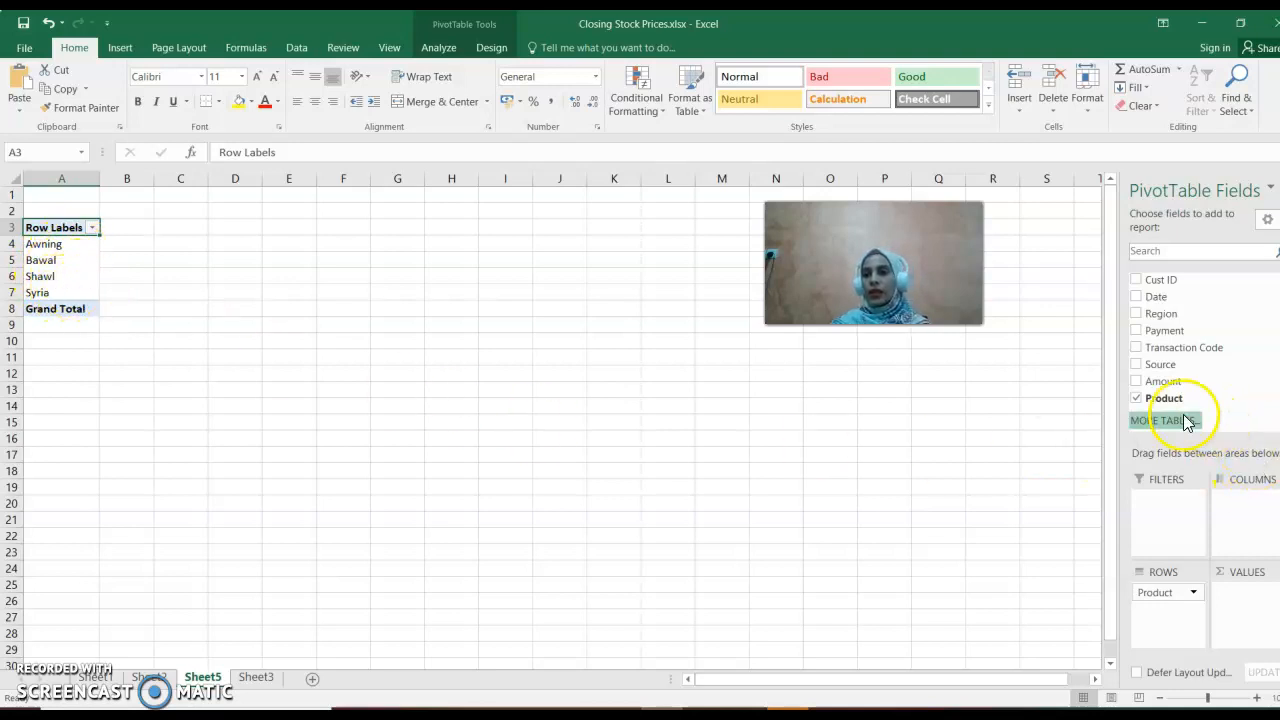
pyautogui.moveTo(1184, 385); pyautogui.dragTo(1184, 385)
pyautogui.click(1136, 381)
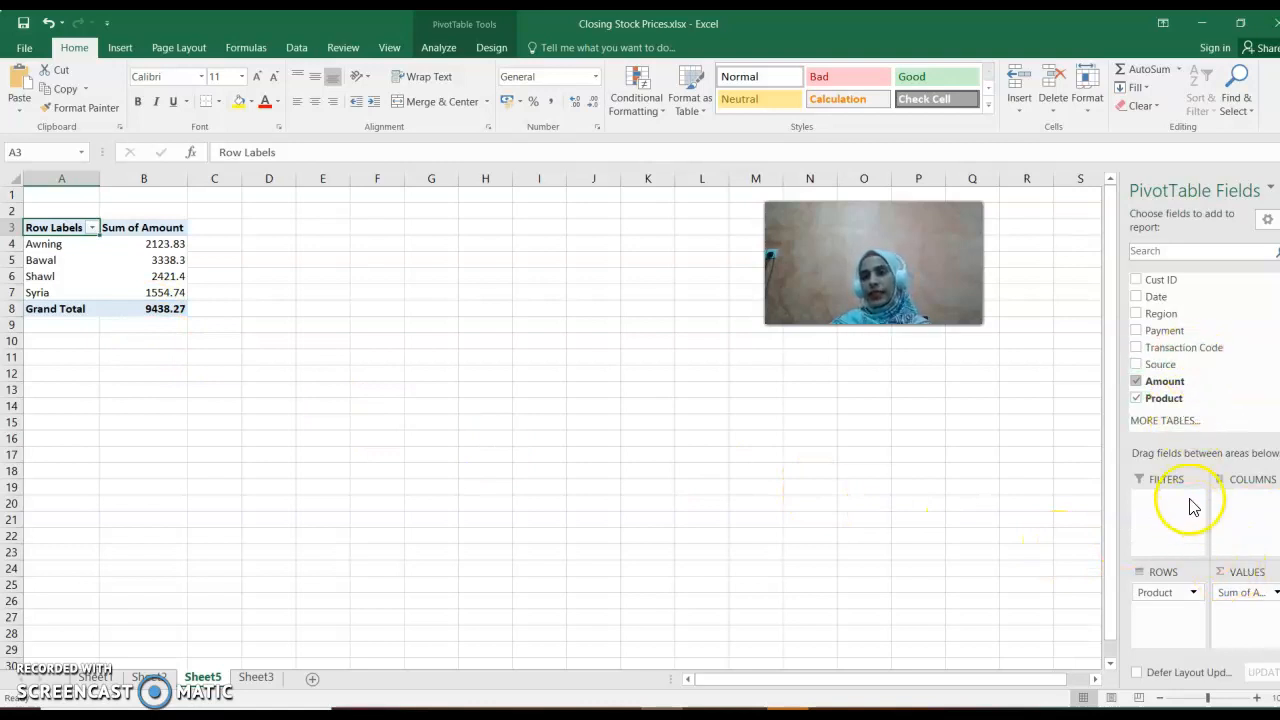
# Try the Date field as a row field, remove it from the rows, and add it as a report filter
pyautogui.click(1137, 298)
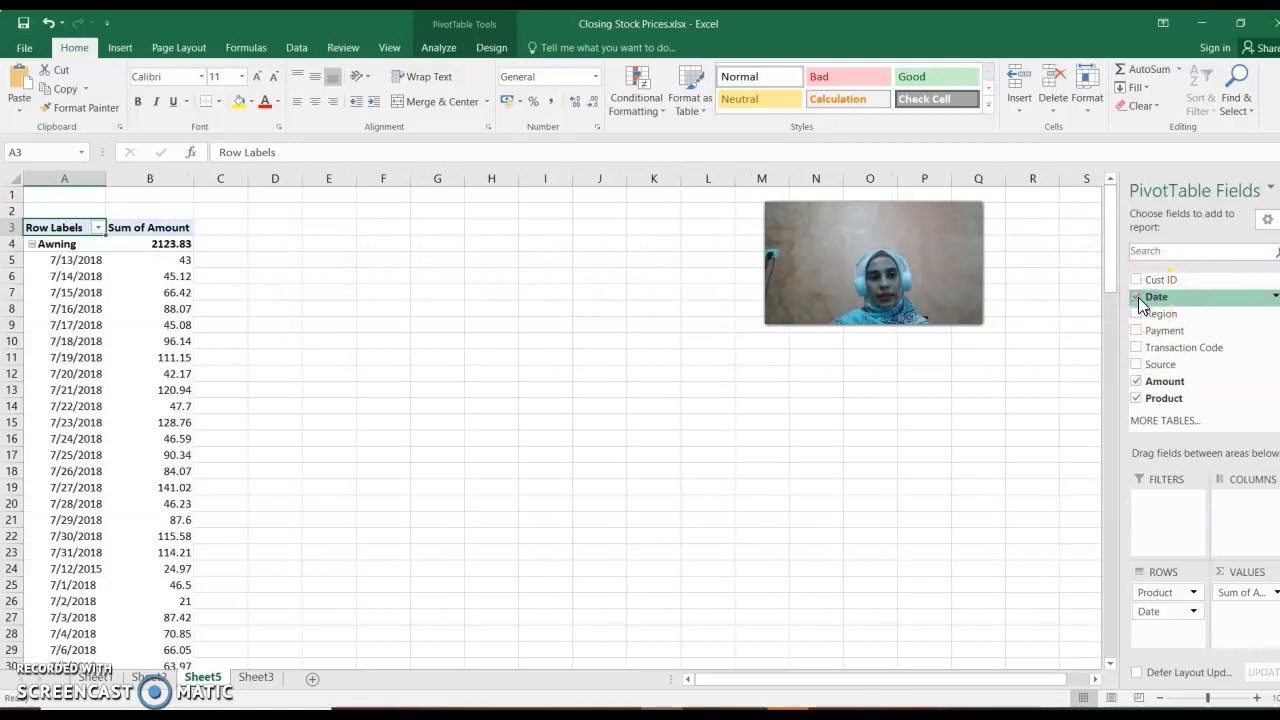
pyautogui.click(1137, 297)
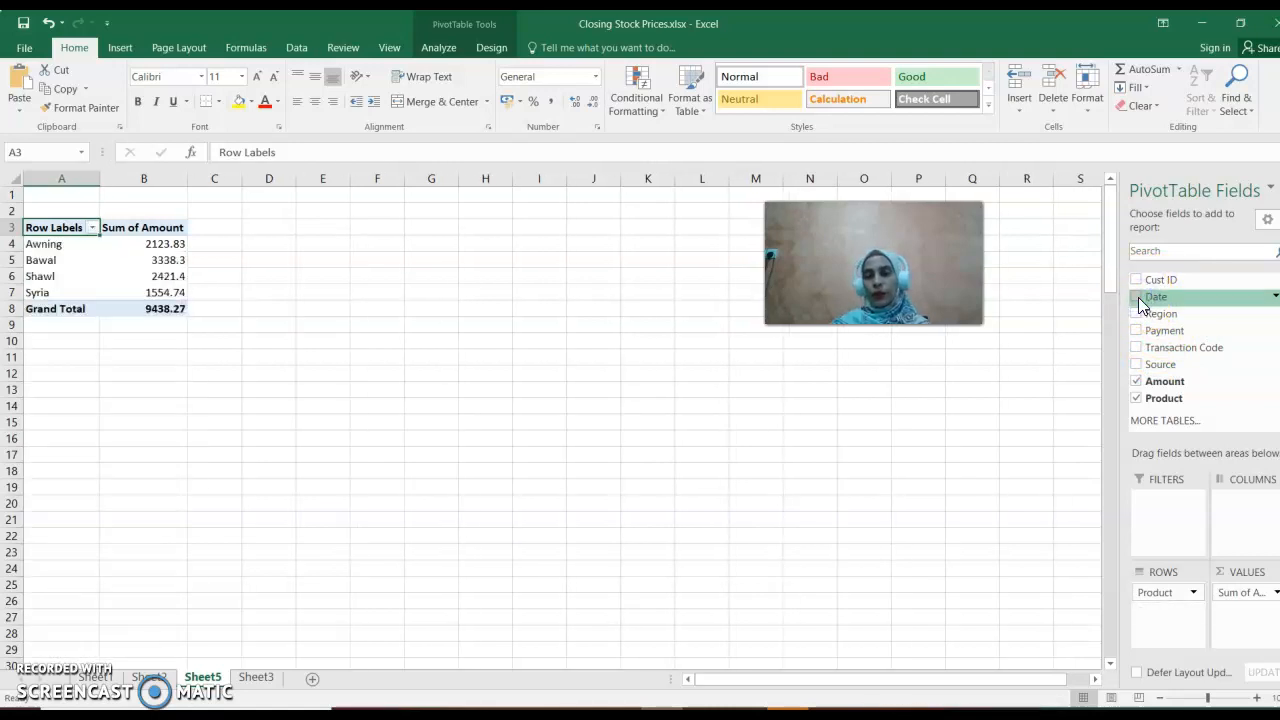
pyautogui.moveTo(1140, 297); pyautogui.dragTo(1158, 510)
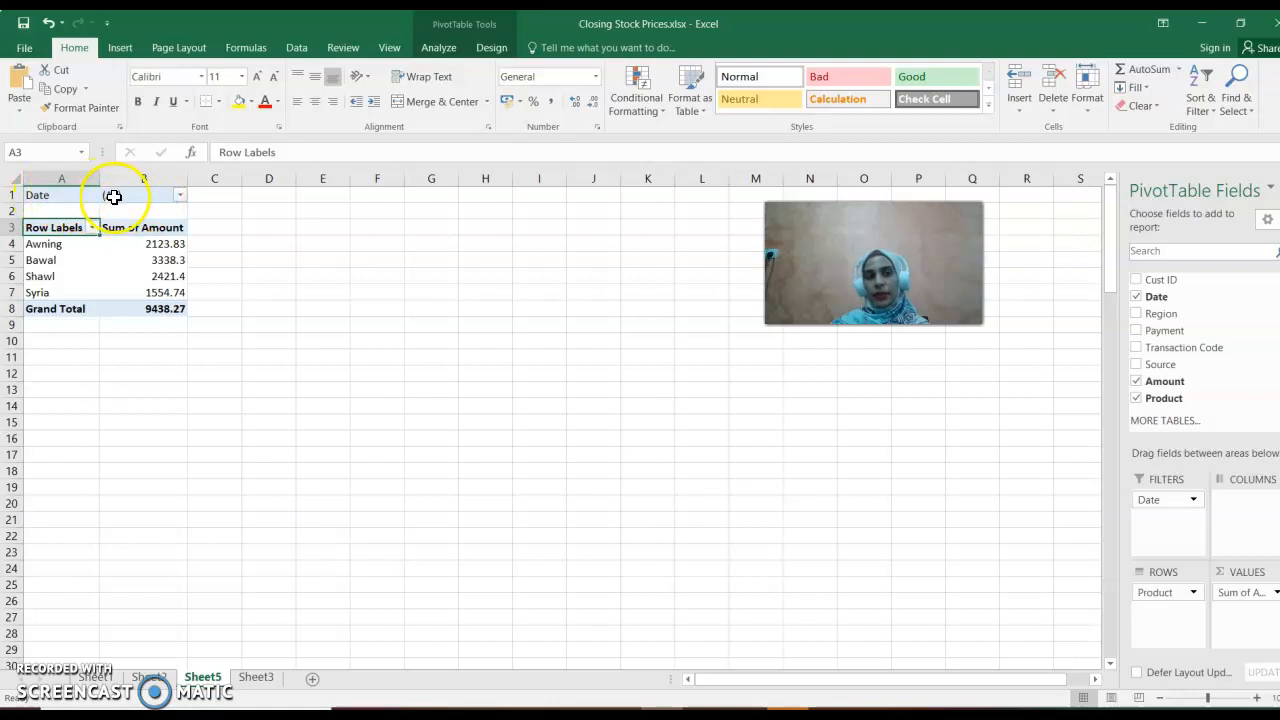
# Filter the PivotTable's Date report filter to 7/18/2018
pyautogui.click(178, 194)
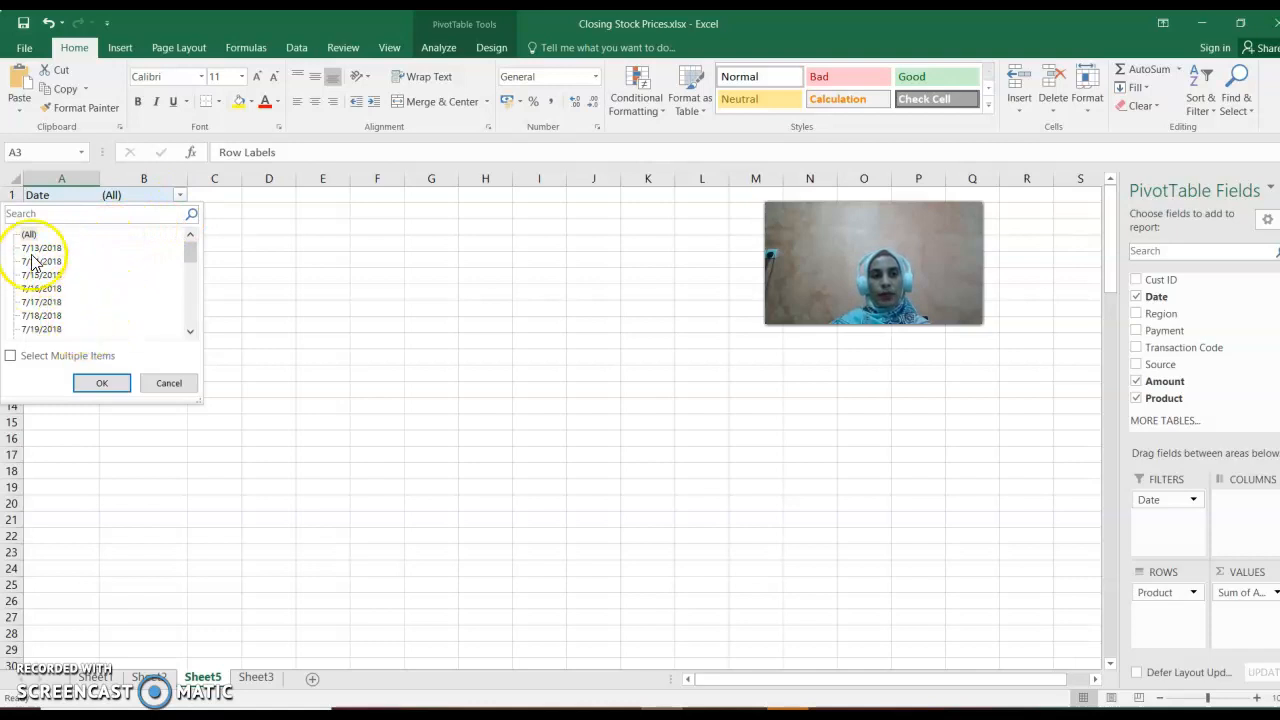
pyautogui.click(45, 316)
pyautogui.click(102, 383)
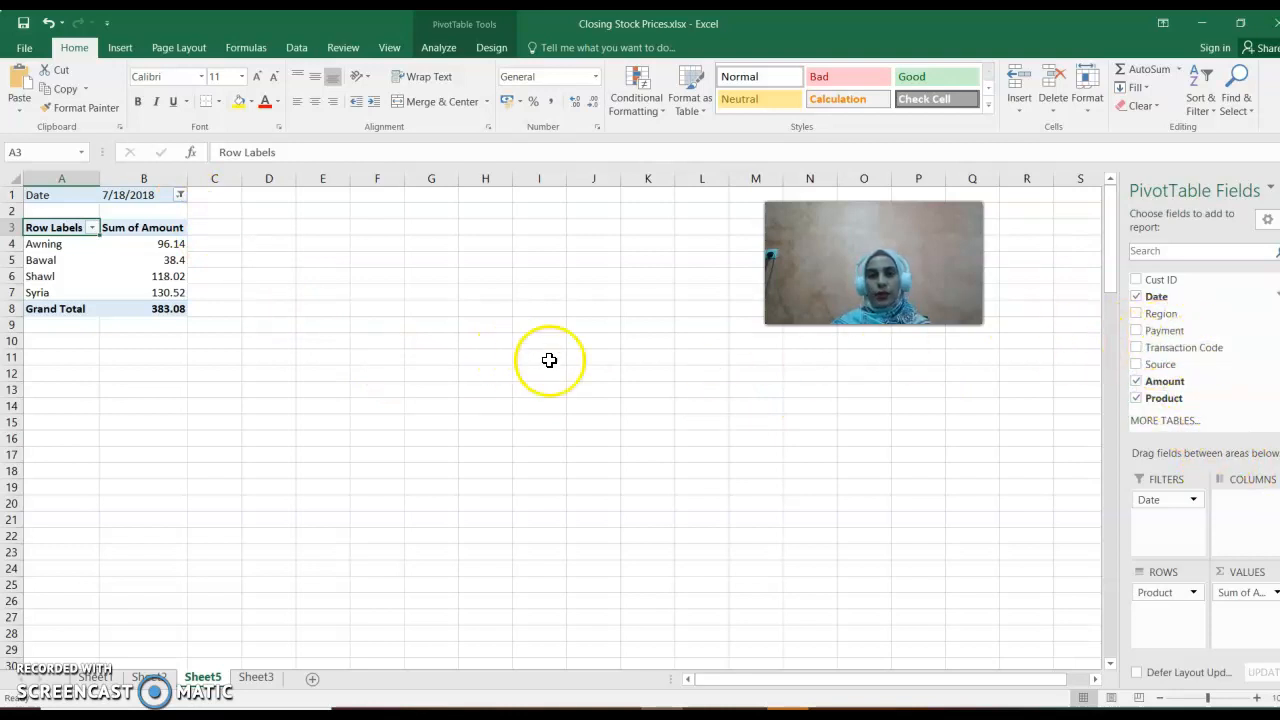
# Add the Payment field beneath Product in the PivotTable rows and set the Date filter to (All)
pyautogui.click(1136, 331)
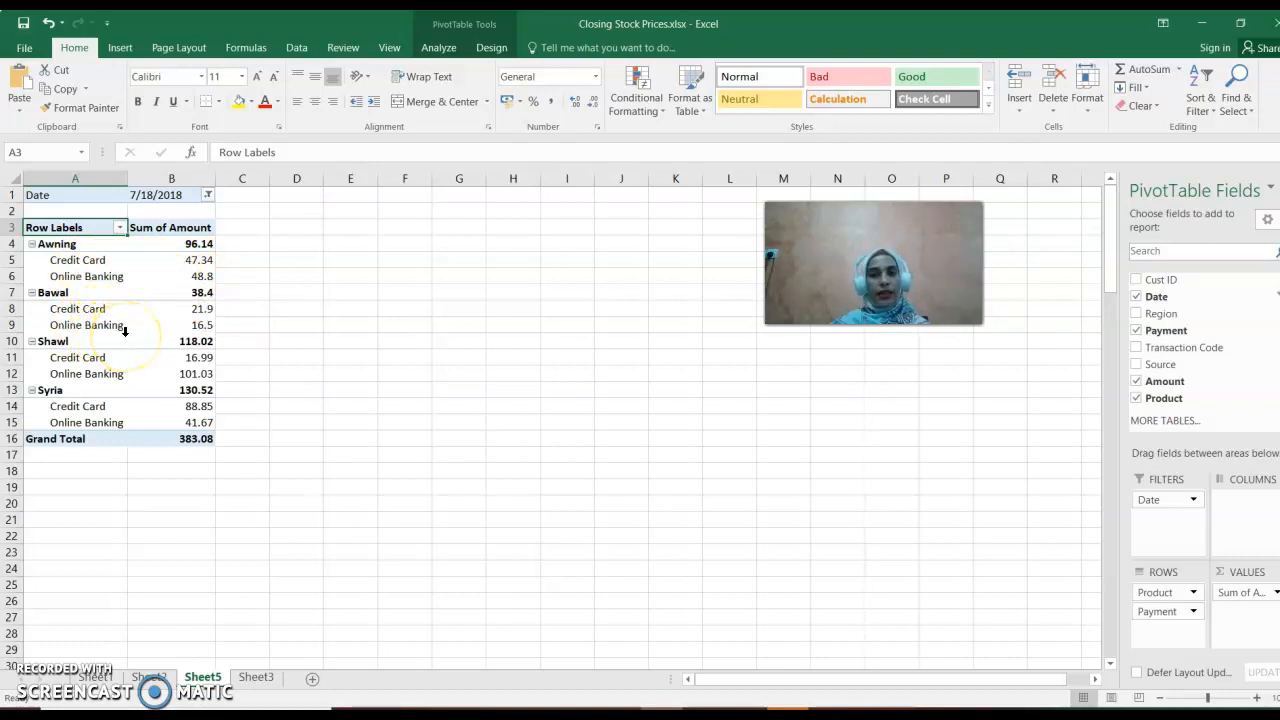
pyautogui.click(209, 197)
pyautogui.click(40, 236)
pyautogui.click(127, 382)
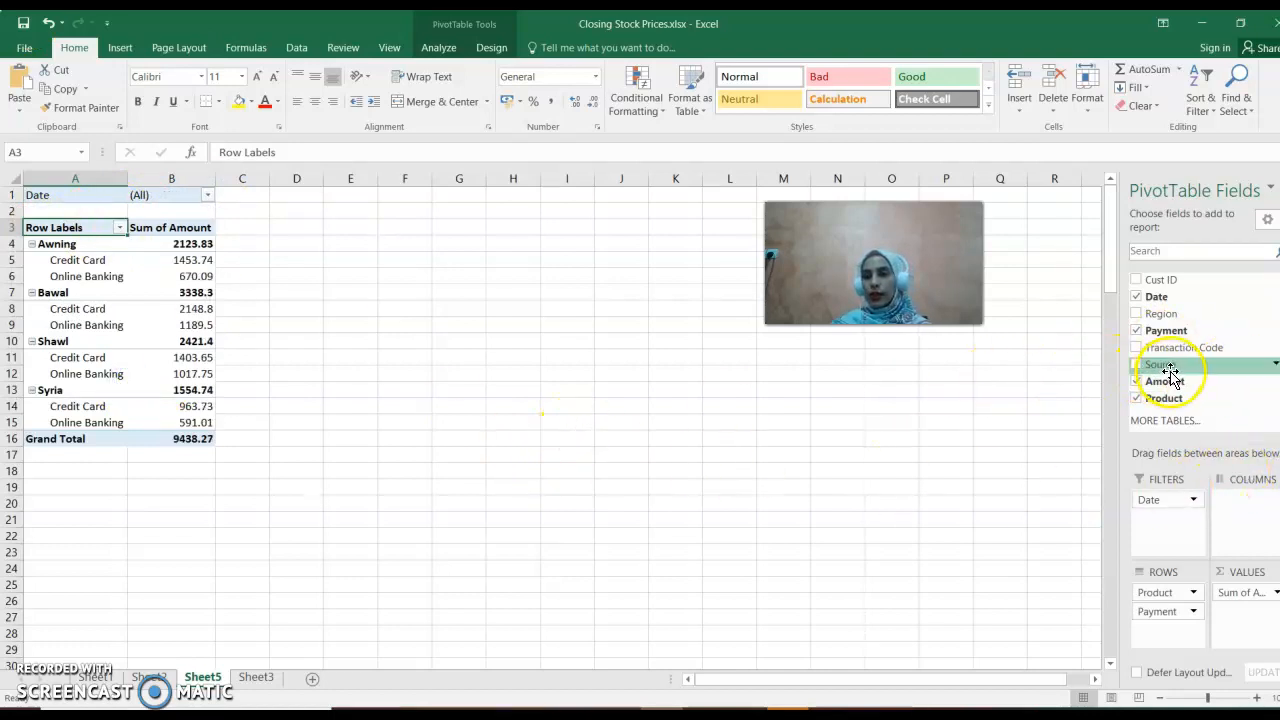
# Add the Source field to the PivotTable and move it from the rows to the columns
pyautogui.click(1136, 366)
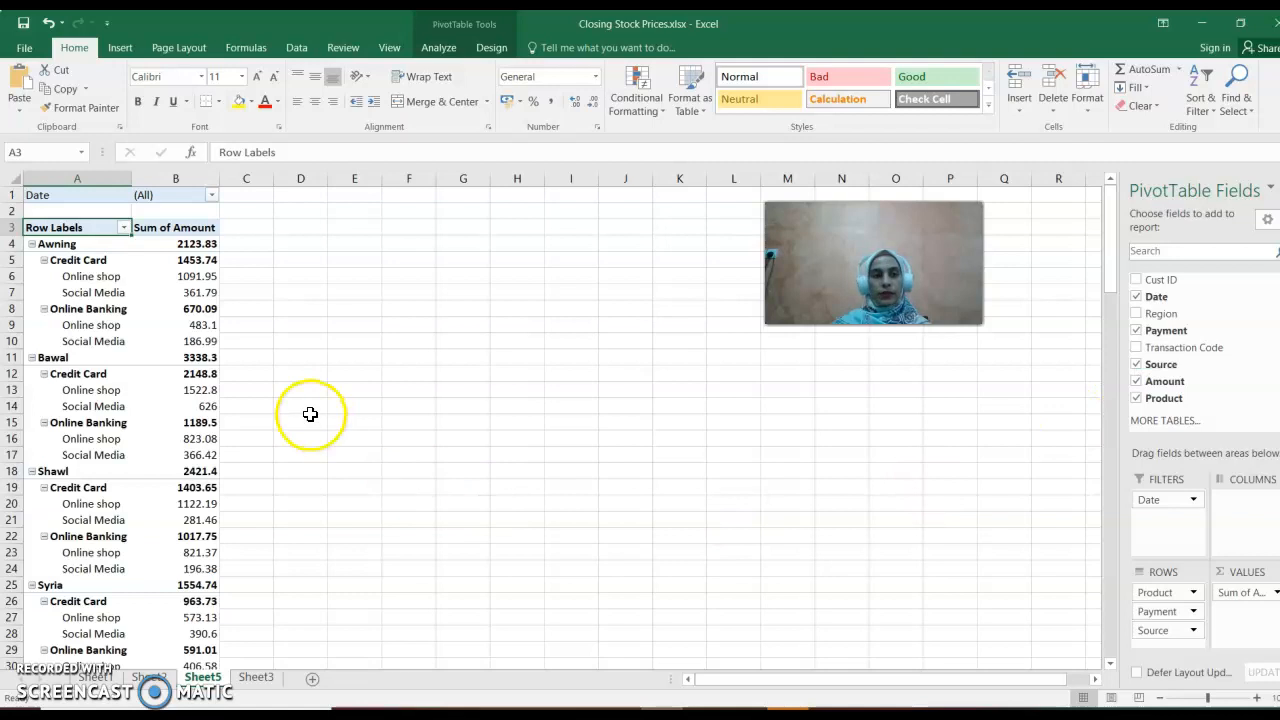
pyautogui.scroll(-1, 311, 414)
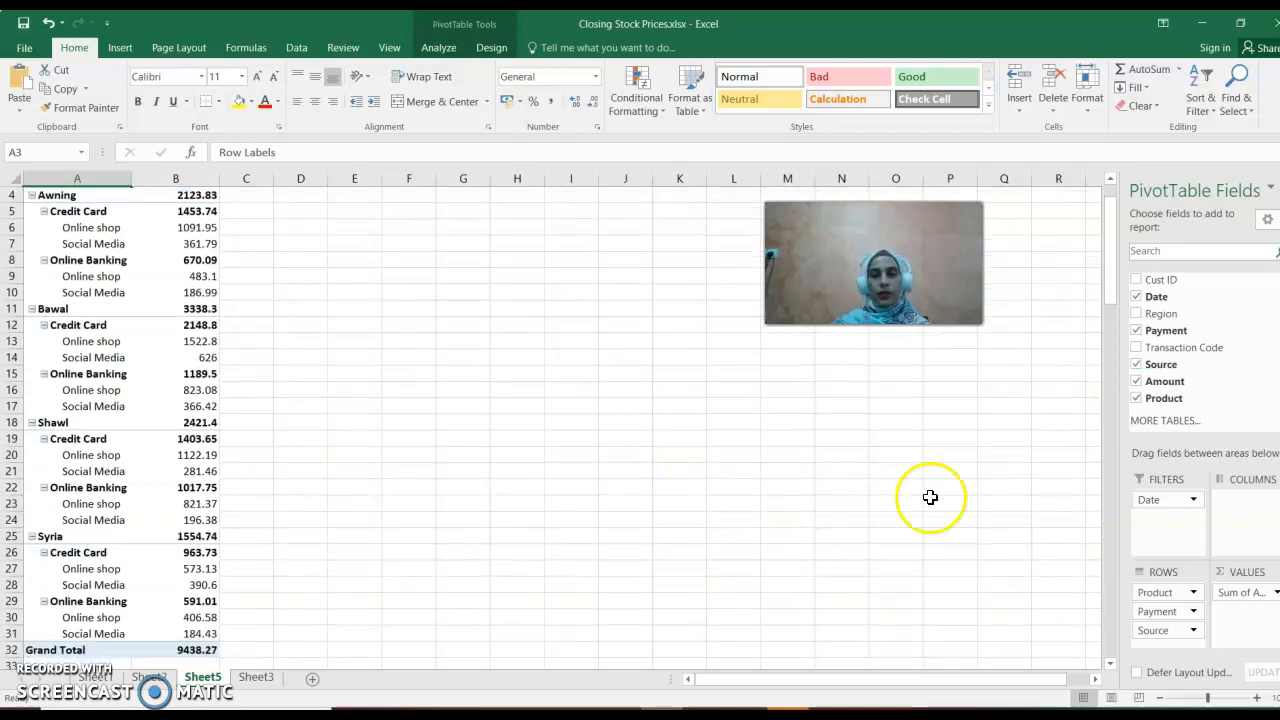
pyautogui.click(1164, 631)
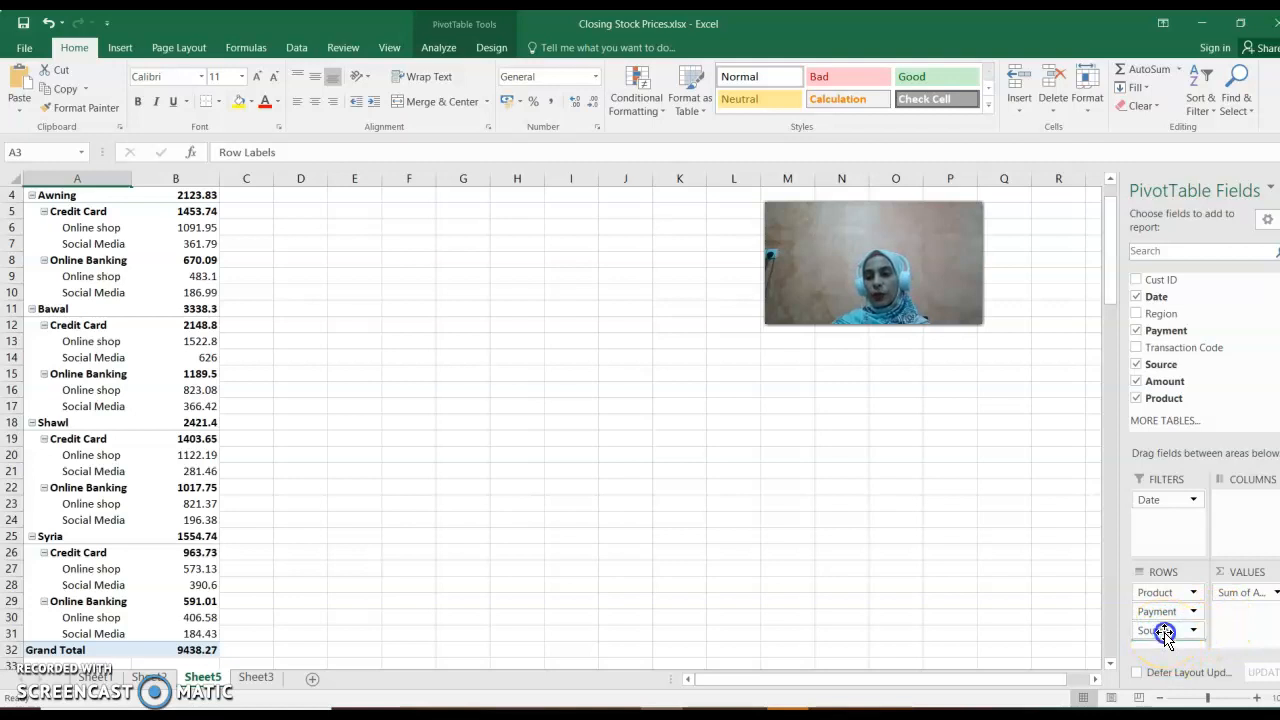
pyautogui.moveTo(1185, 640); pyautogui.dragTo(1240, 518)
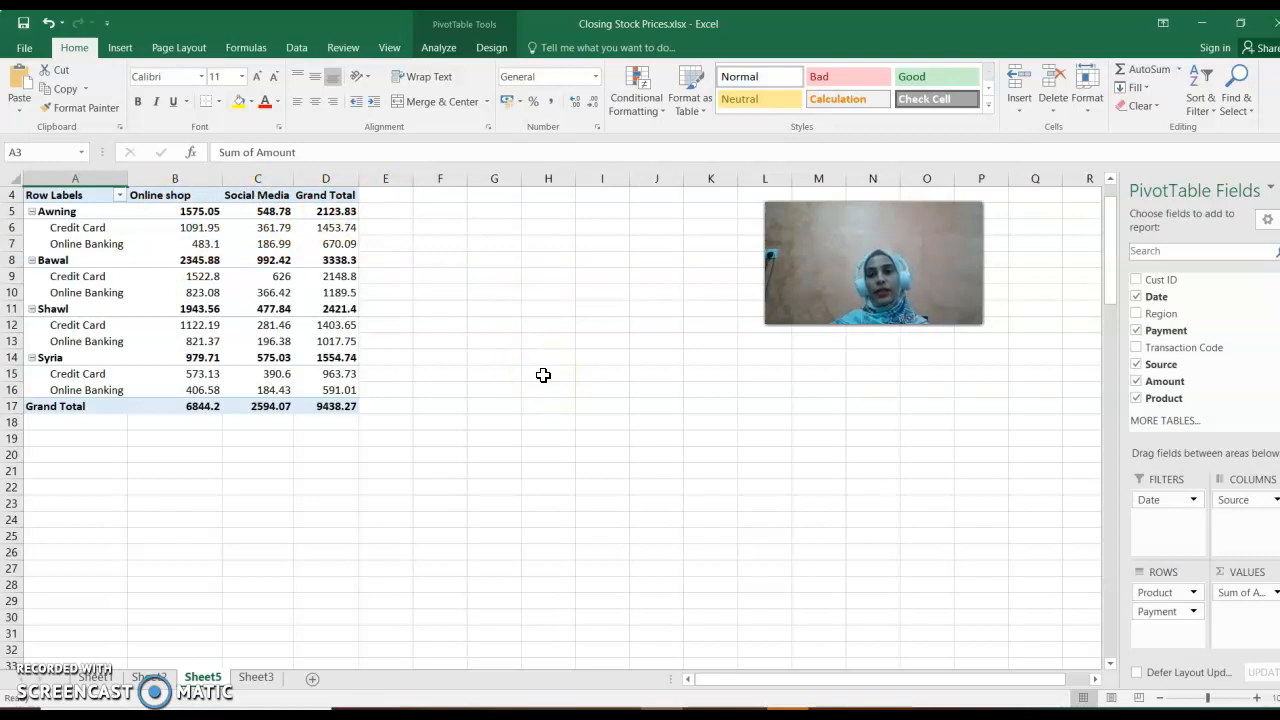
pyautogui.moveTo(706, 686)
pyautogui.mouseDown()
pyautogui.moveTo(773, 682)
pyautogui.moveTo(700, 677)
pyautogui.mouseUp()
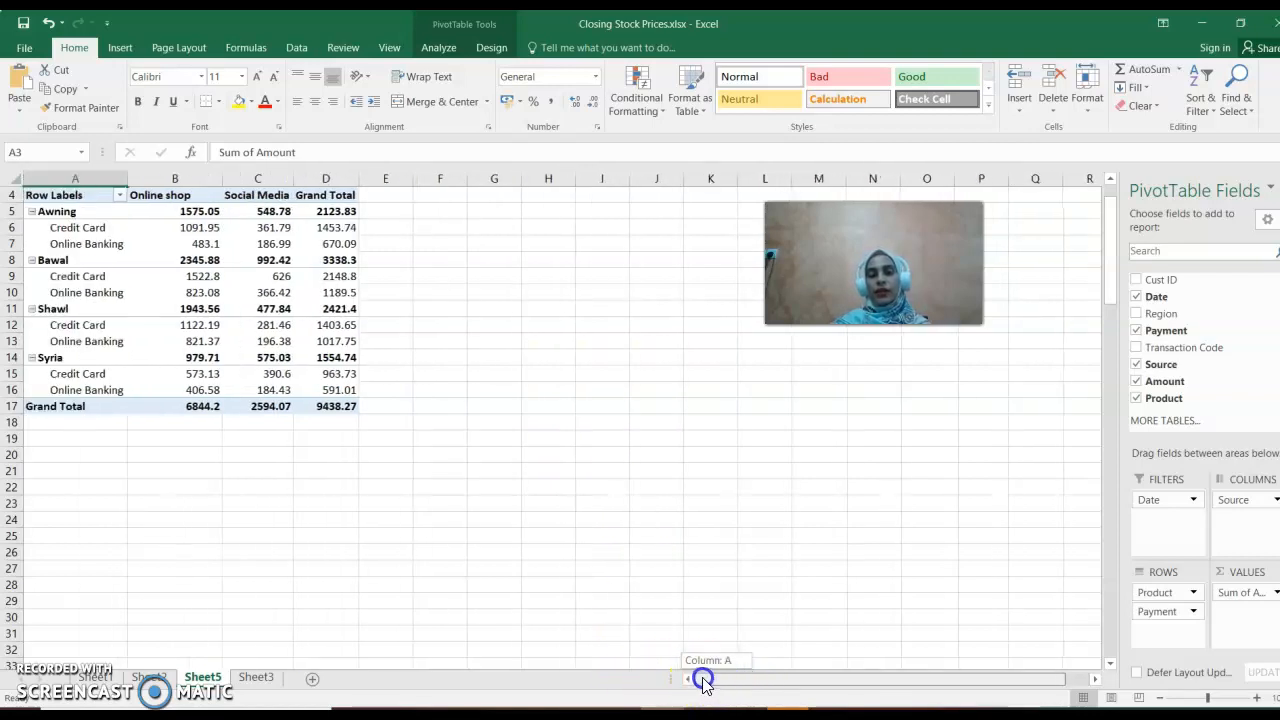